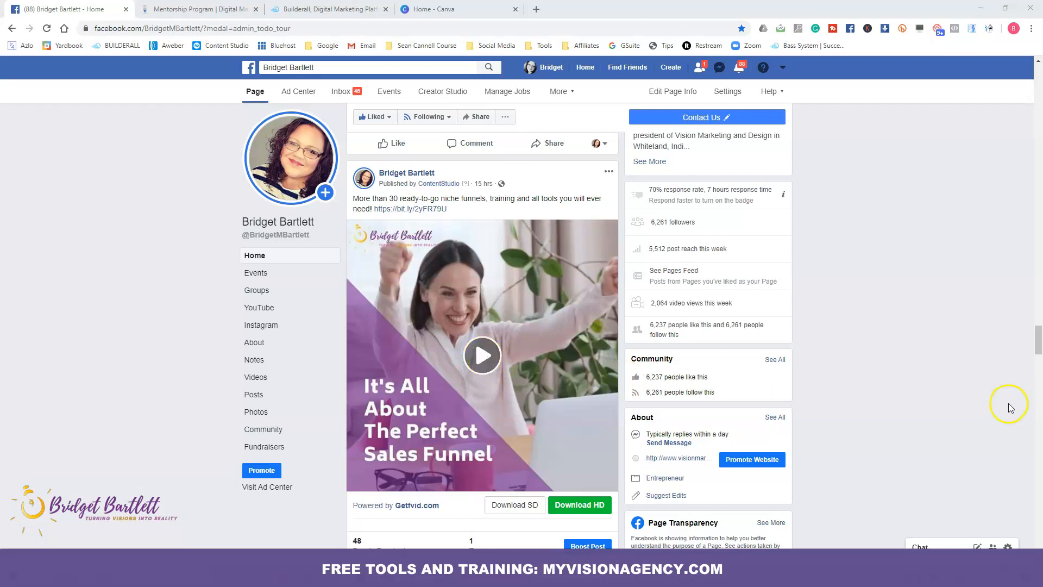
# Examine the sales funnel video post on the Facebook page
pyautogui.click(1039, 342)
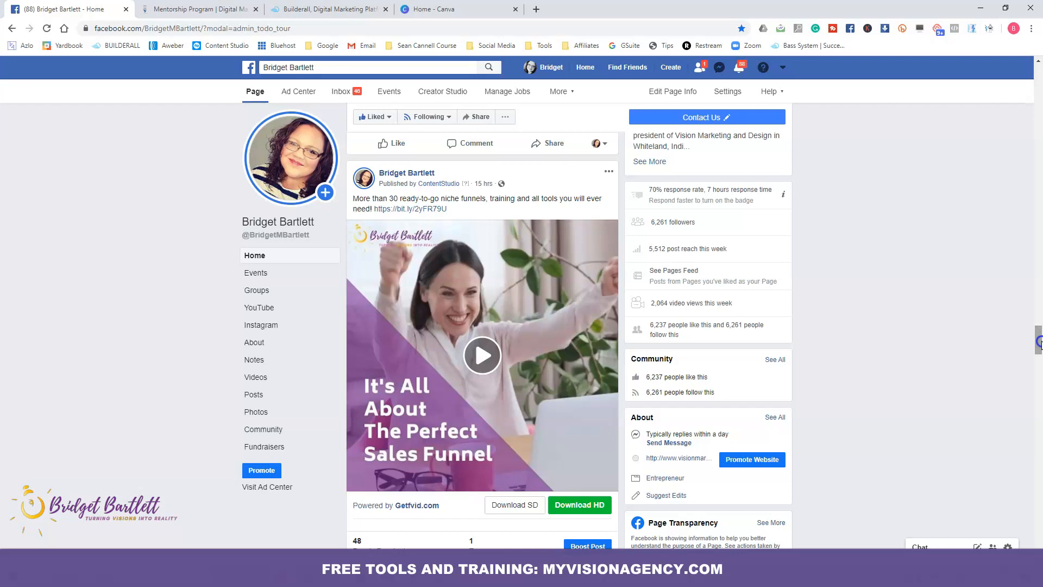
pyautogui.moveTo(1039, 344)
pyautogui.mouseDown()
pyautogui.moveTo(1039, 328)
pyautogui.moveTo(1039, 347)
pyautogui.mouseUp()
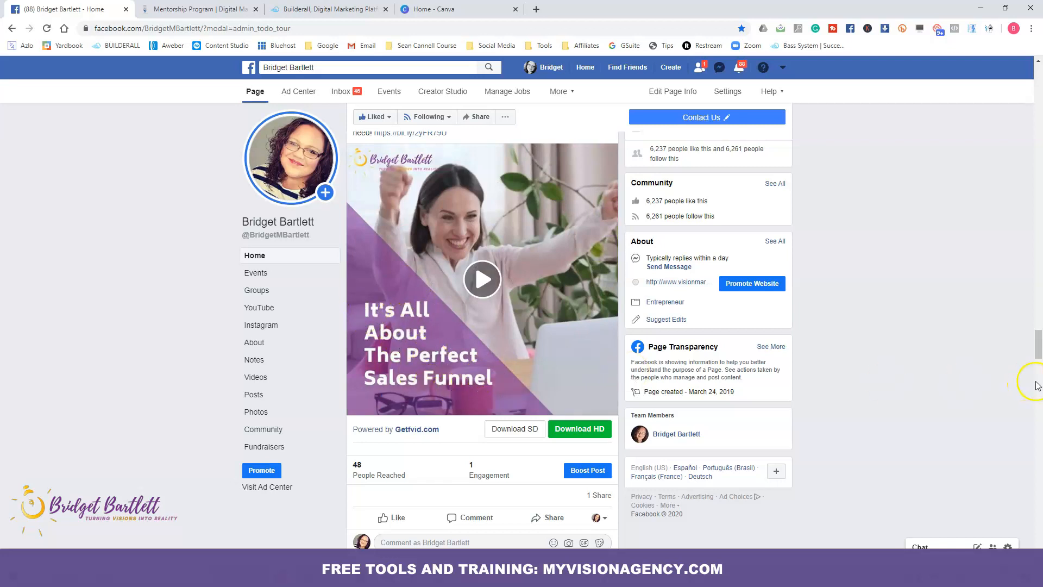
pyautogui.moveTo(1039, 348); pyautogui.dragTo(1038, 343)
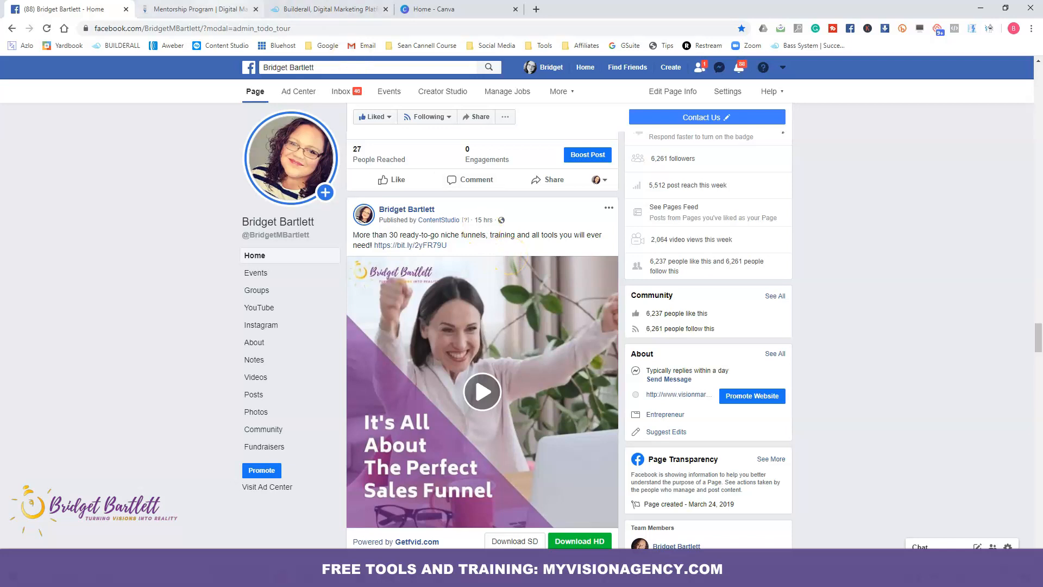
# Review the Digital Marketing for Beginners bootcamp page and the Builderall free website page in the other open tabs
pyautogui.hotkey('ctrl', 'Tab')
pyautogui.moveTo(1039, 330); pyautogui.dragTo(1040, 250)
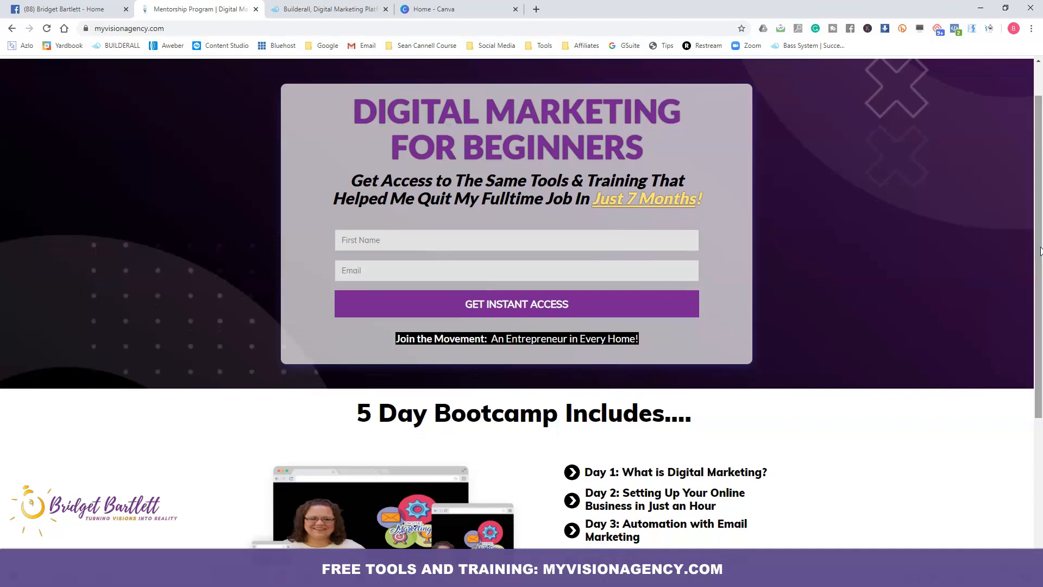
pyautogui.moveTo(1039, 250); pyautogui.dragTo(1040, 339)
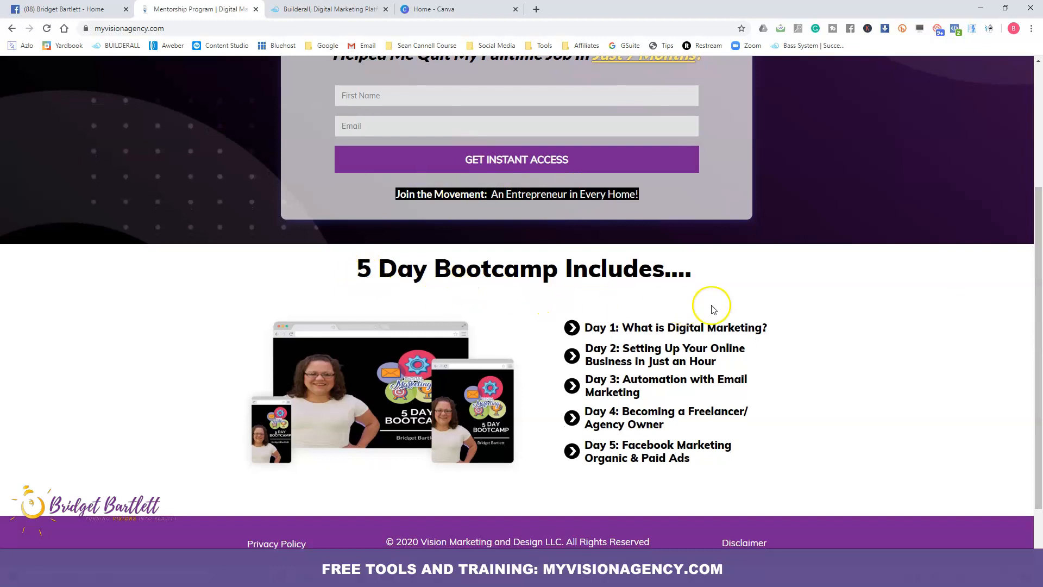
pyautogui.moveTo(1040, 387); pyautogui.dragTo(1040, 303)
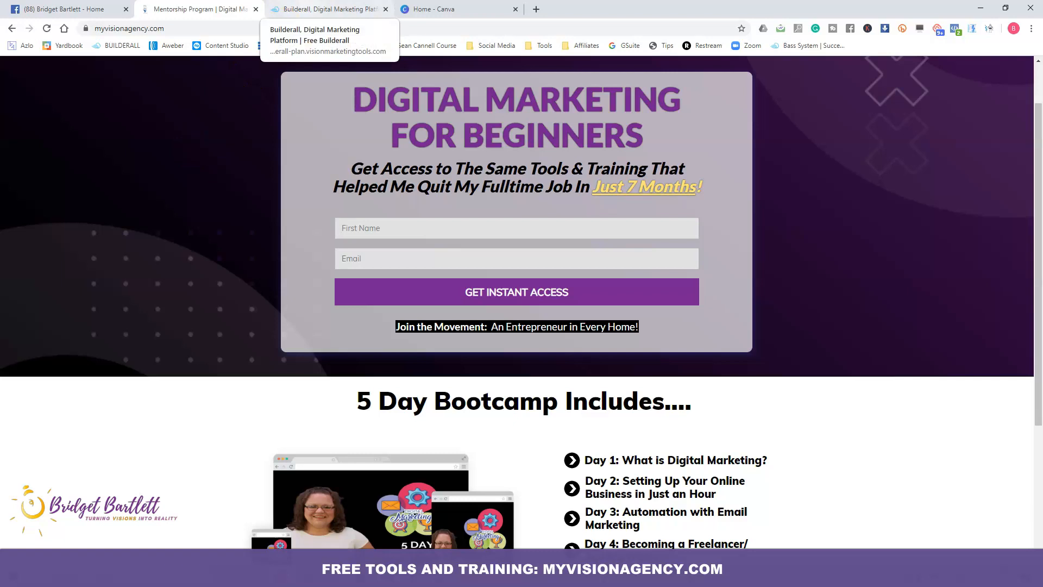
pyautogui.click(326, 9)
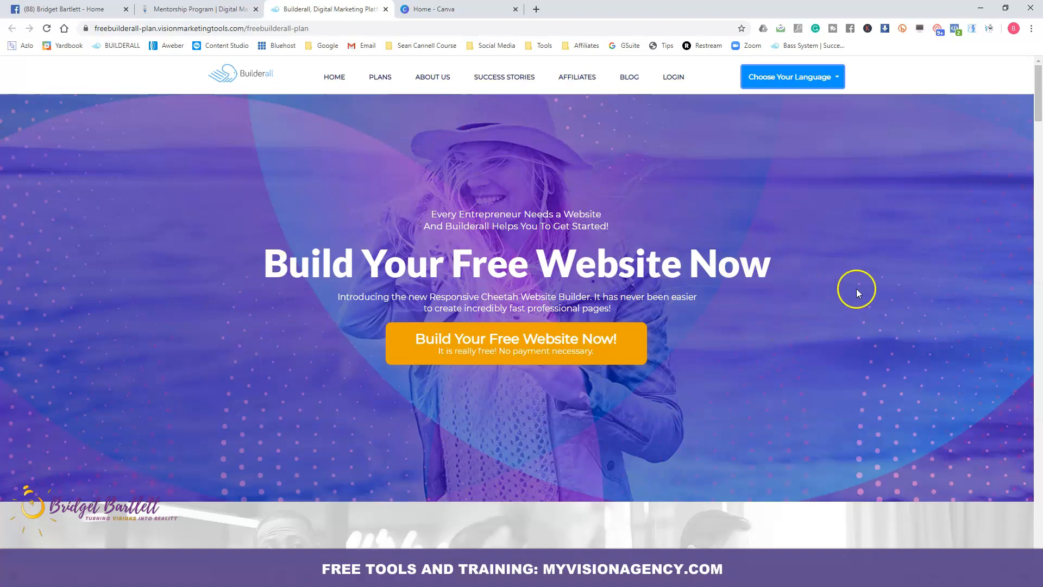
pyautogui.moveTo(1038, 113); pyautogui.dragTo(1039, 115)
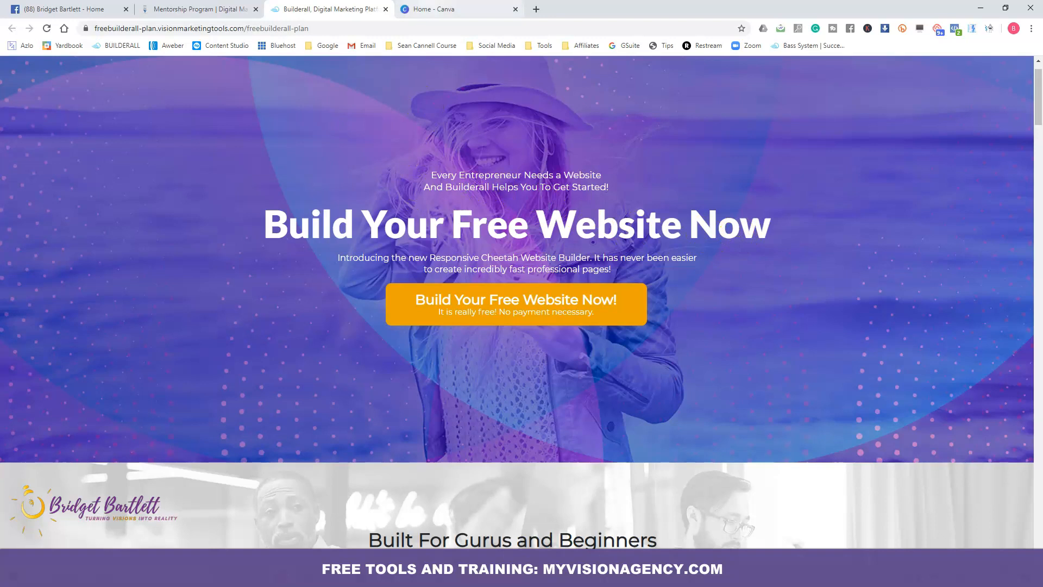
# Switch to Canva and create a new Facebook Video design
pyautogui.click(413, 9)
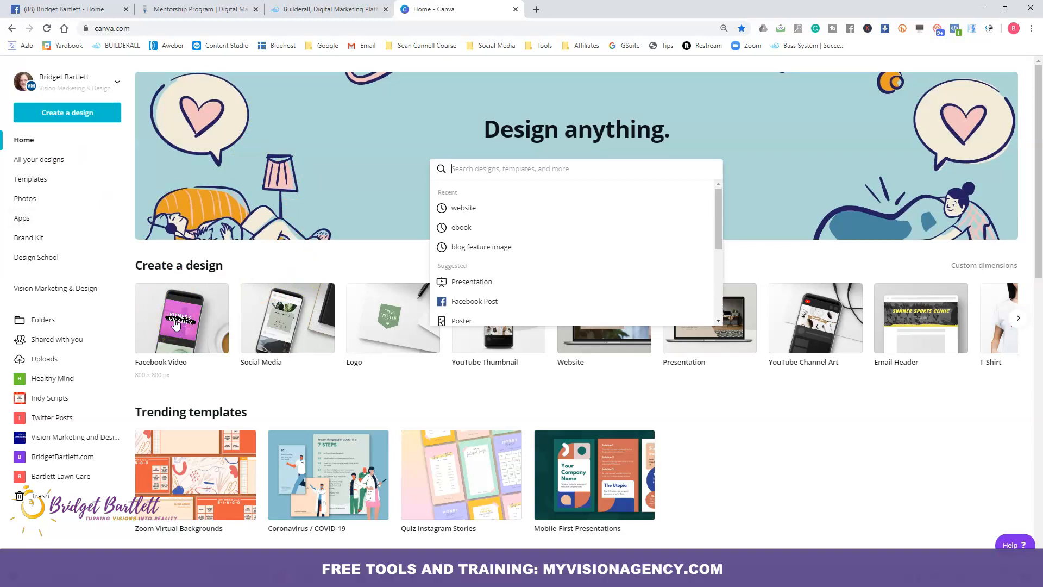
pyautogui.click(283, 253)
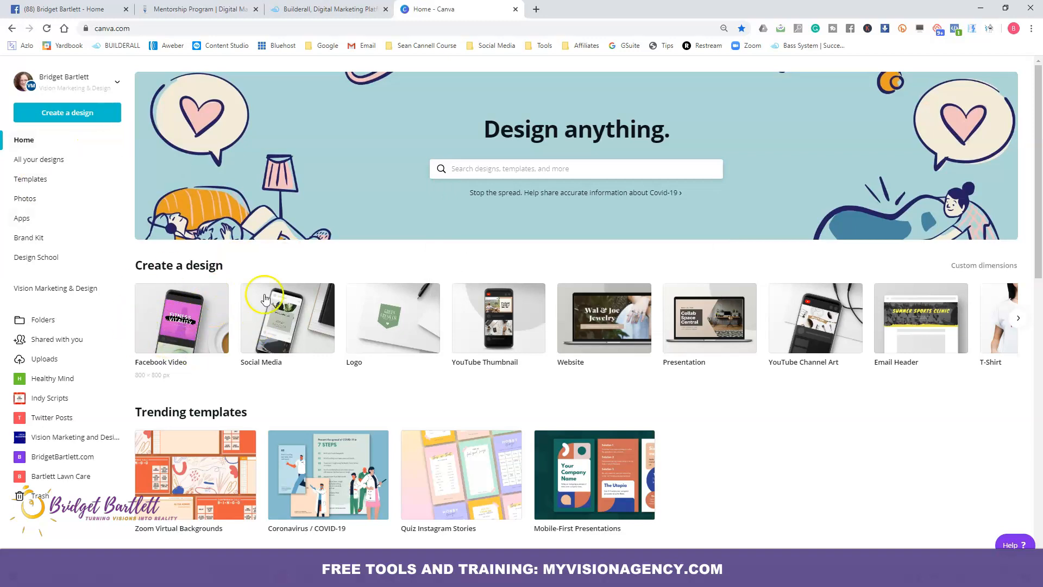
pyautogui.click(182, 320)
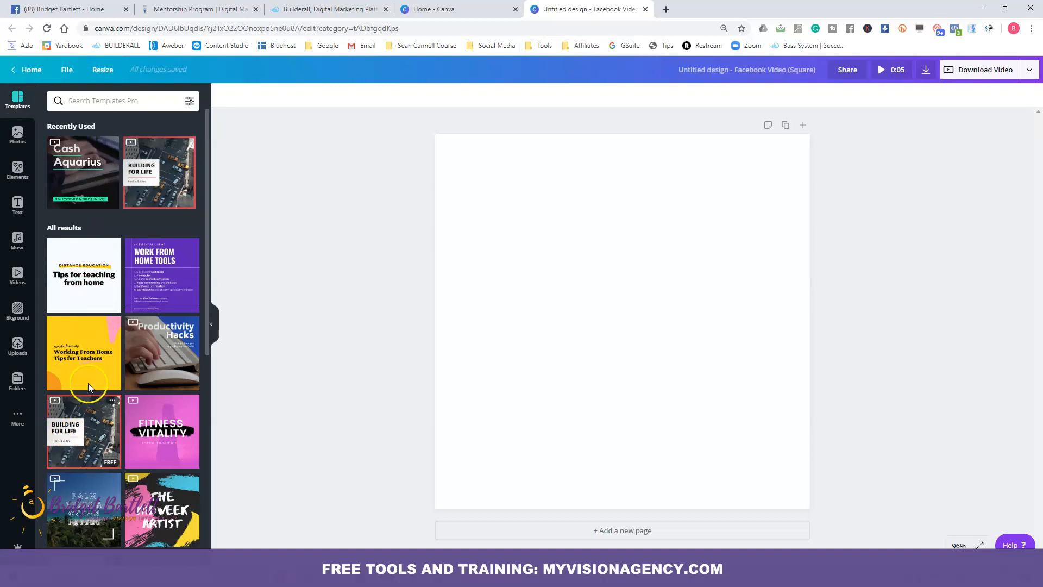
# Find the Blue and White Weather News Facebook Video template and apply its Weather Watch page to the blank design
pyautogui.scroll(-7, 140, 310)
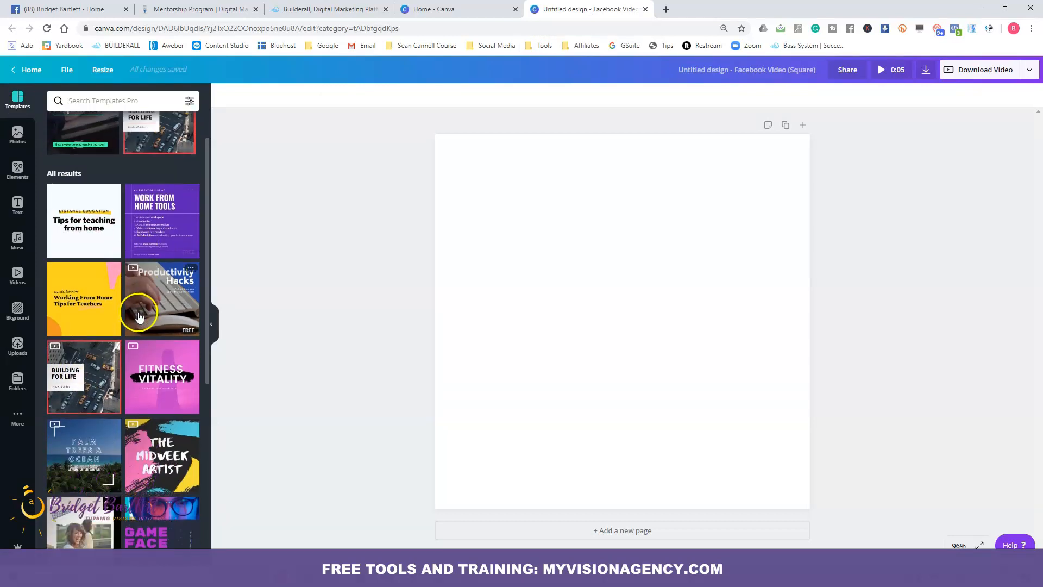
pyautogui.scroll(-5, 141, 340)
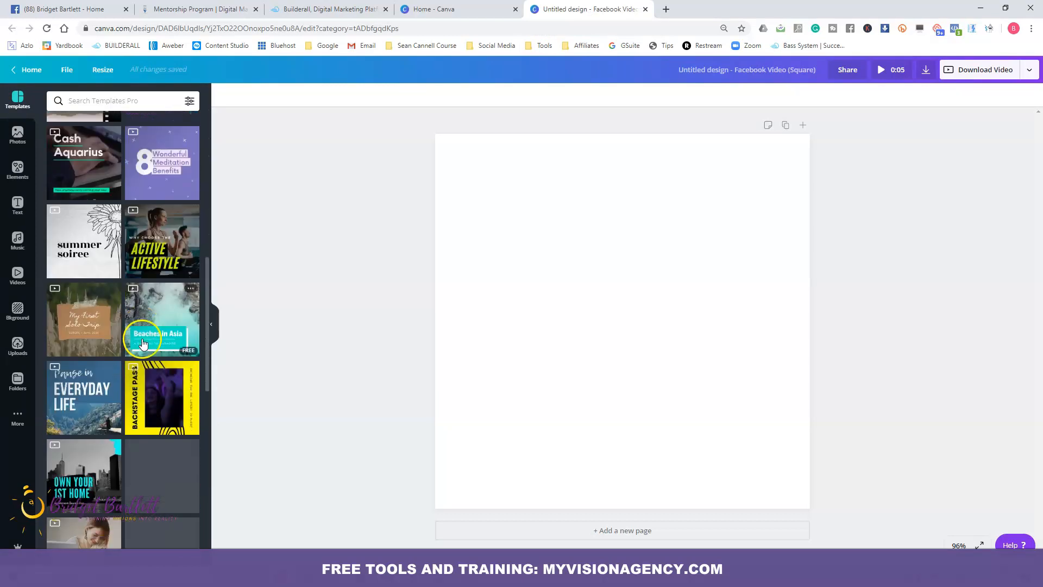
pyautogui.scroll(5, 144, 347)
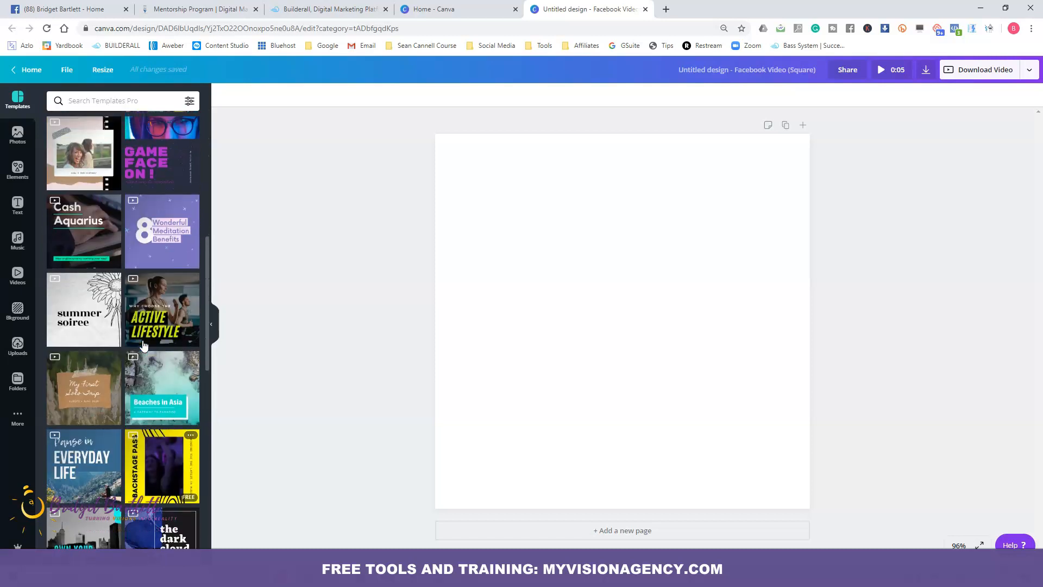
pyautogui.scroll(1, 144, 288)
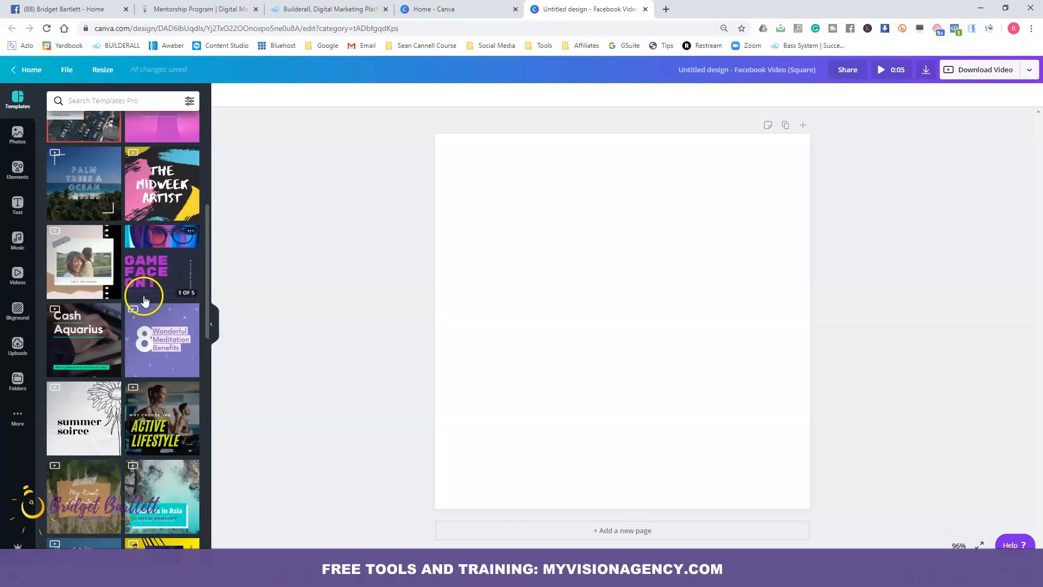
pyautogui.scroll(-3, 155, 337)
pyautogui.scroll(-12, 161, 350)
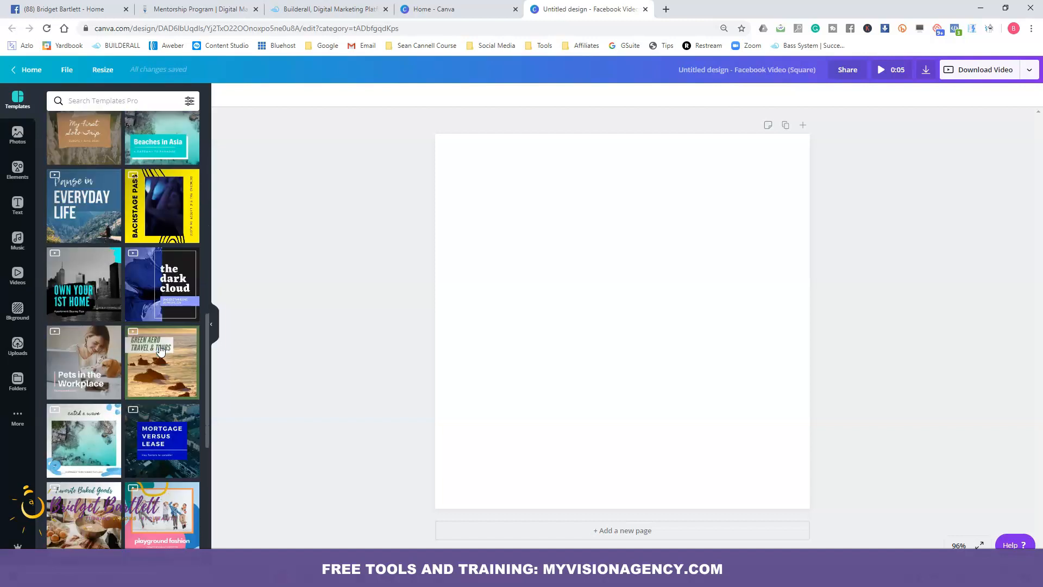
pyautogui.scroll(-10, 161, 349)
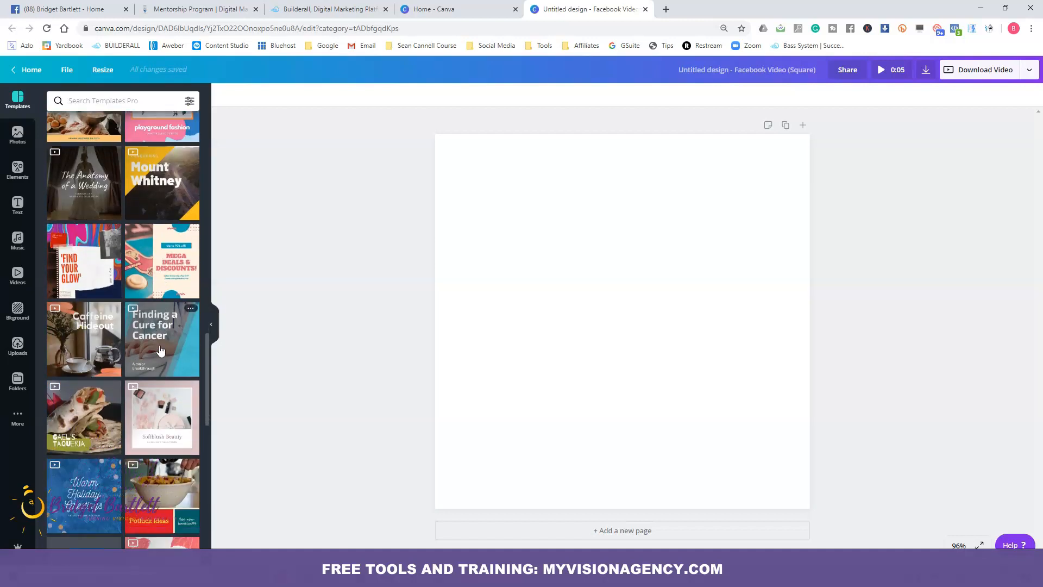
pyautogui.scroll(-8, 160, 349)
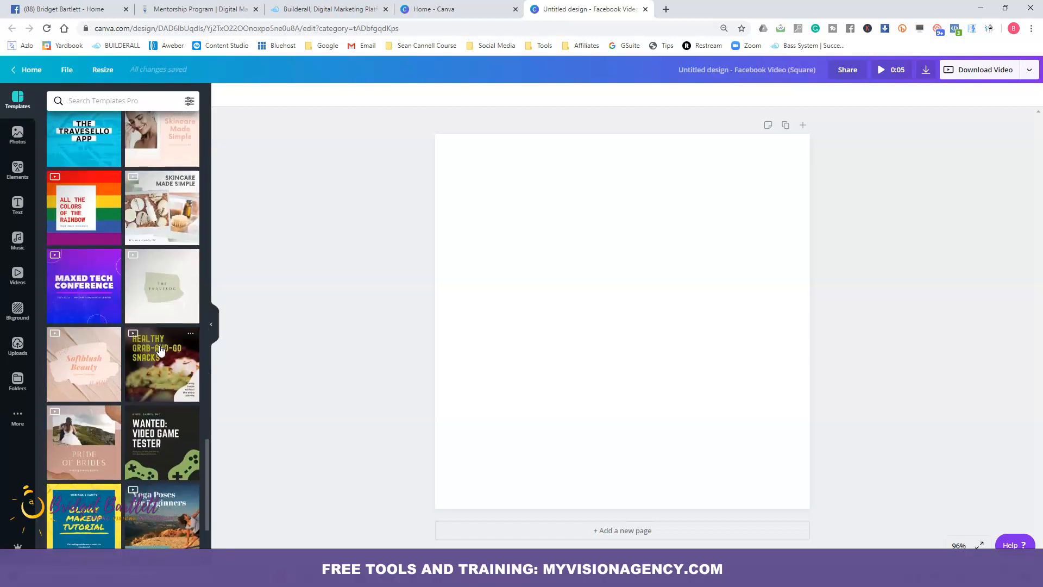
pyautogui.scroll(-5, 123, 348)
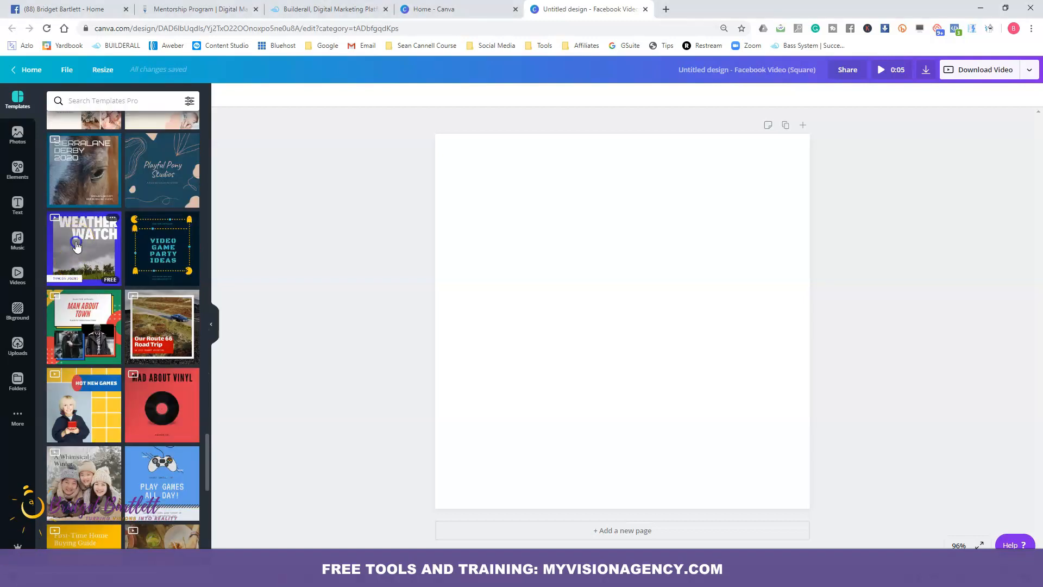
pyautogui.click(84, 247)
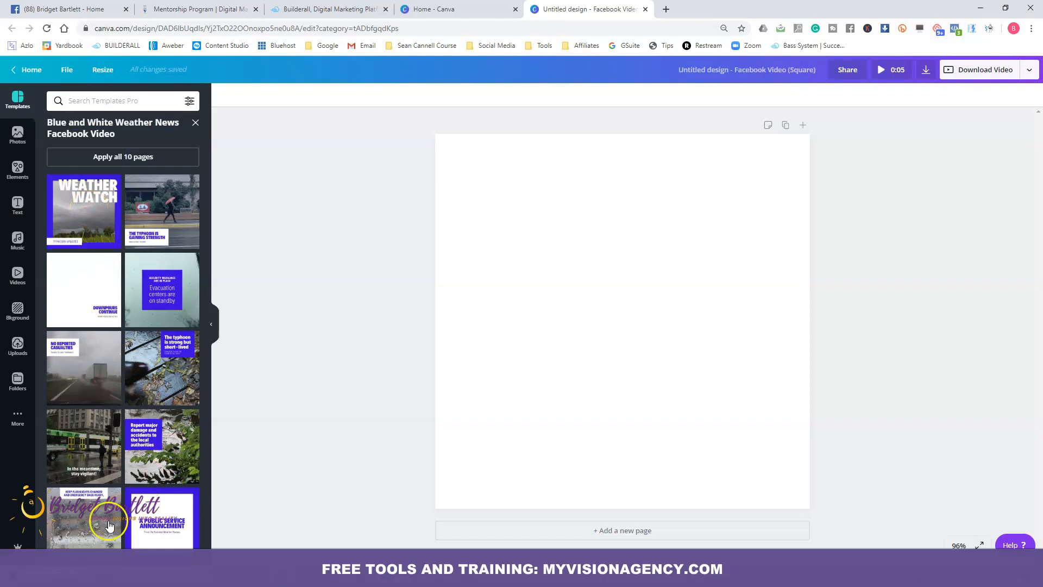
pyautogui.click(89, 219)
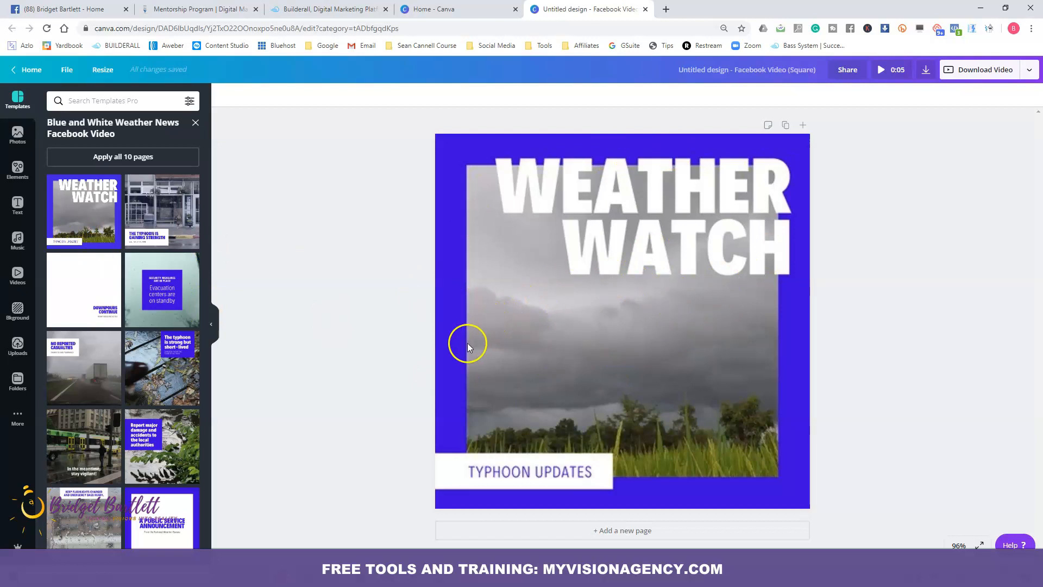
# Search the video library for marketing and look through the clips for a replacement for the template's storm cloud video
pyautogui.click(447, 205)
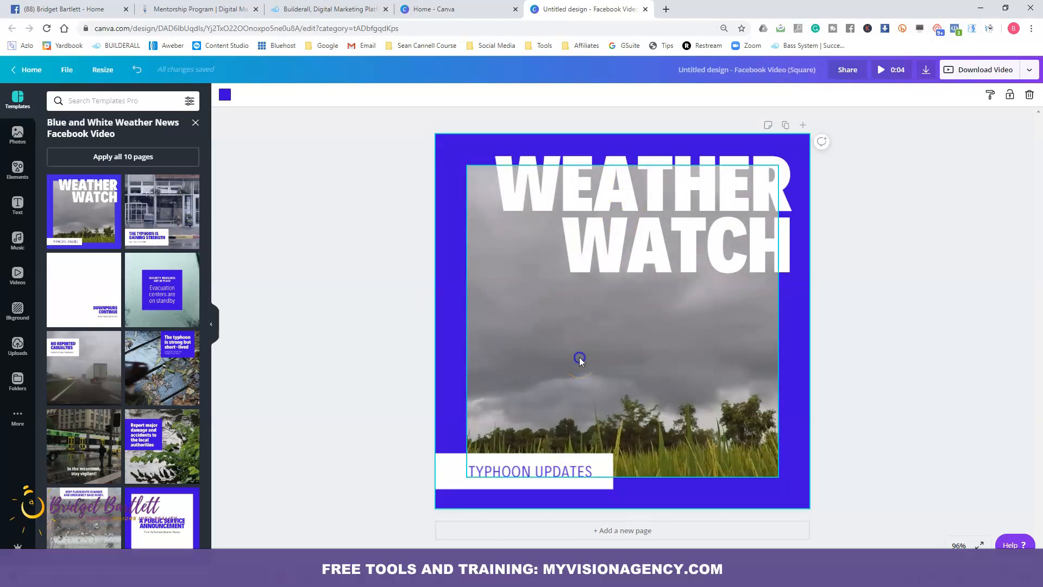
pyautogui.click(579, 358)
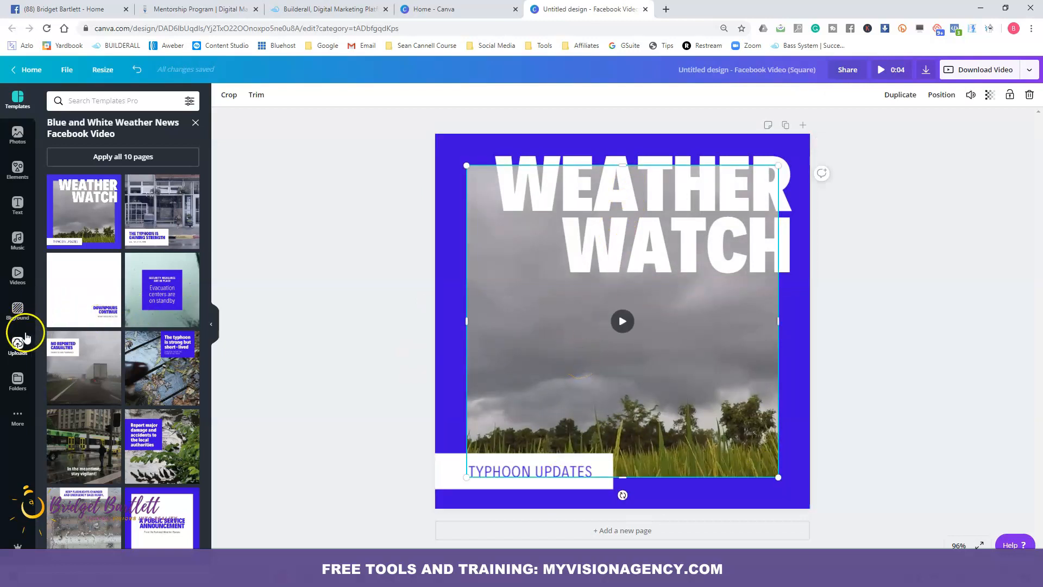
pyautogui.click(16, 276)
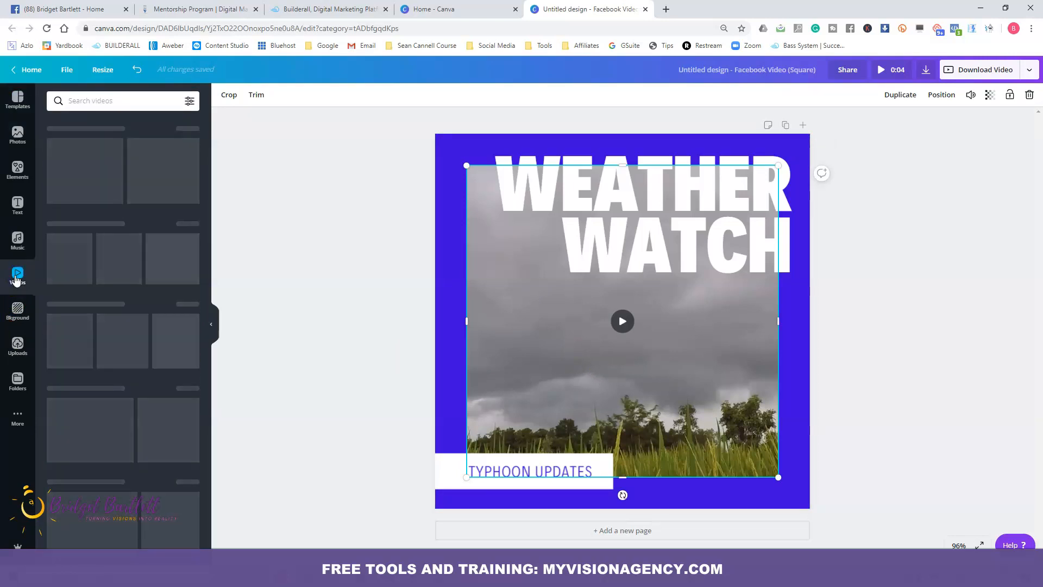
pyautogui.click(112, 101)
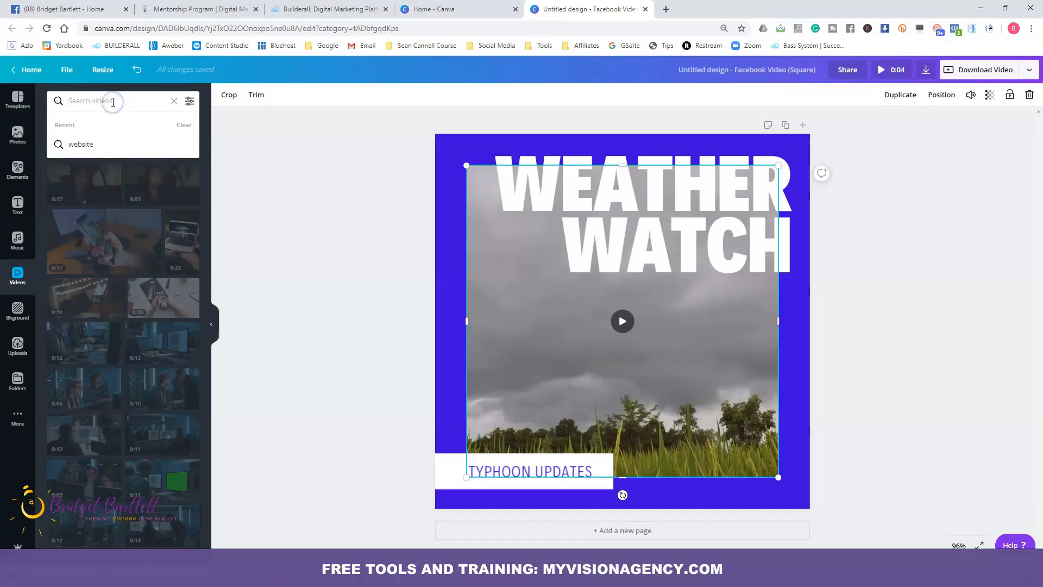
pyautogui.write('marme')
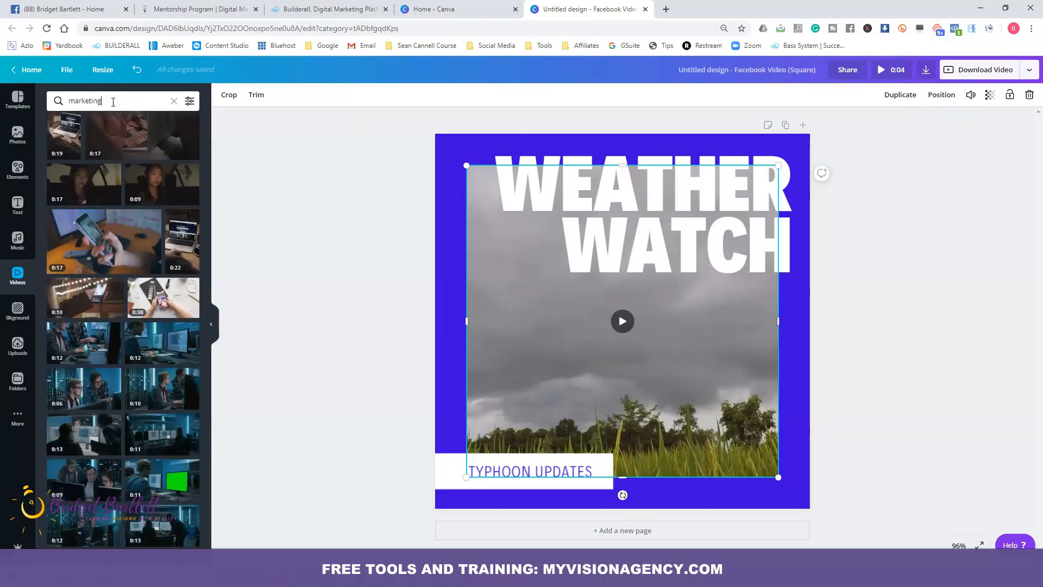
pyautogui.press('Return')
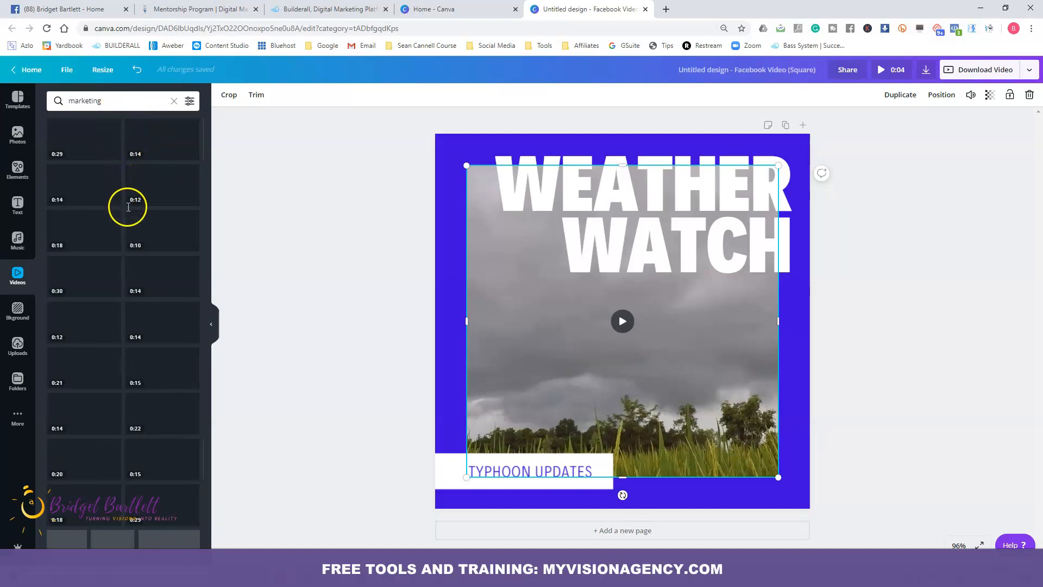
pyautogui.scroll(-1, 128, 209)
pyautogui.scroll(-4, 129, 210)
pyautogui.scroll(-10, 128, 211)
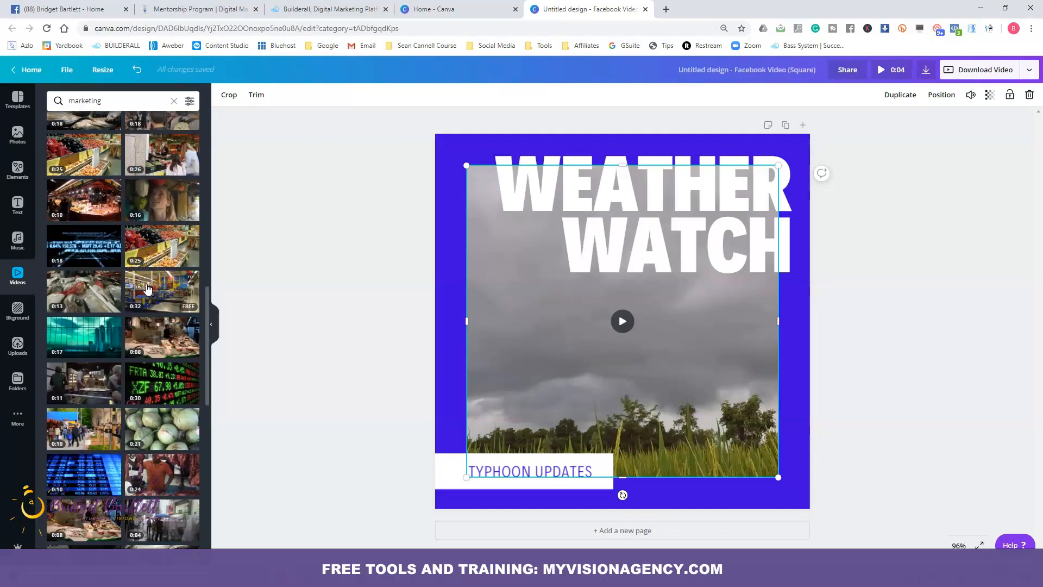
pyautogui.scroll(-8, 147, 289)
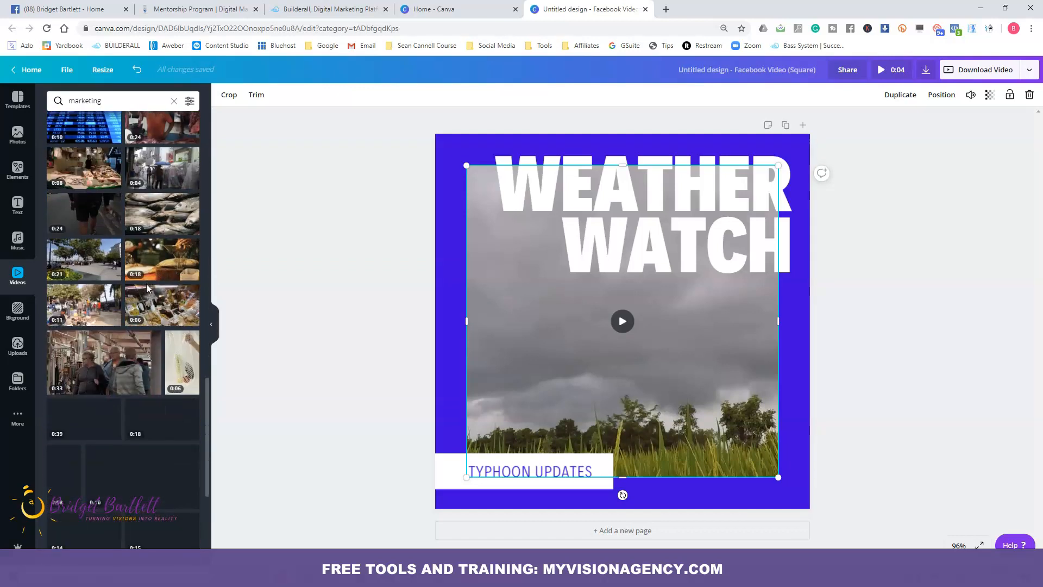
pyautogui.scroll(-3, 147, 288)
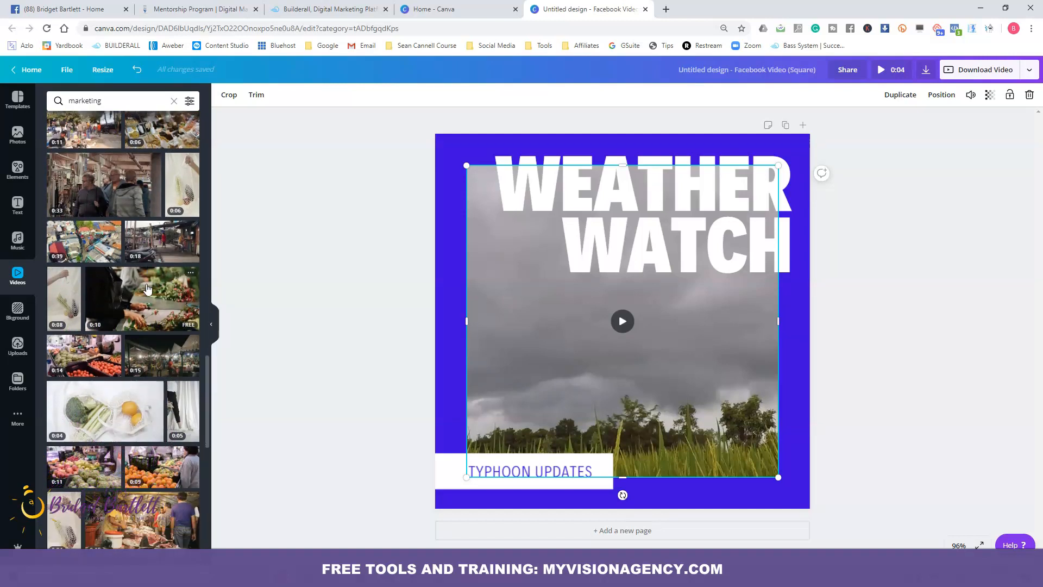
pyautogui.scroll(-5, 147, 288)
pyautogui.click(87, 141)
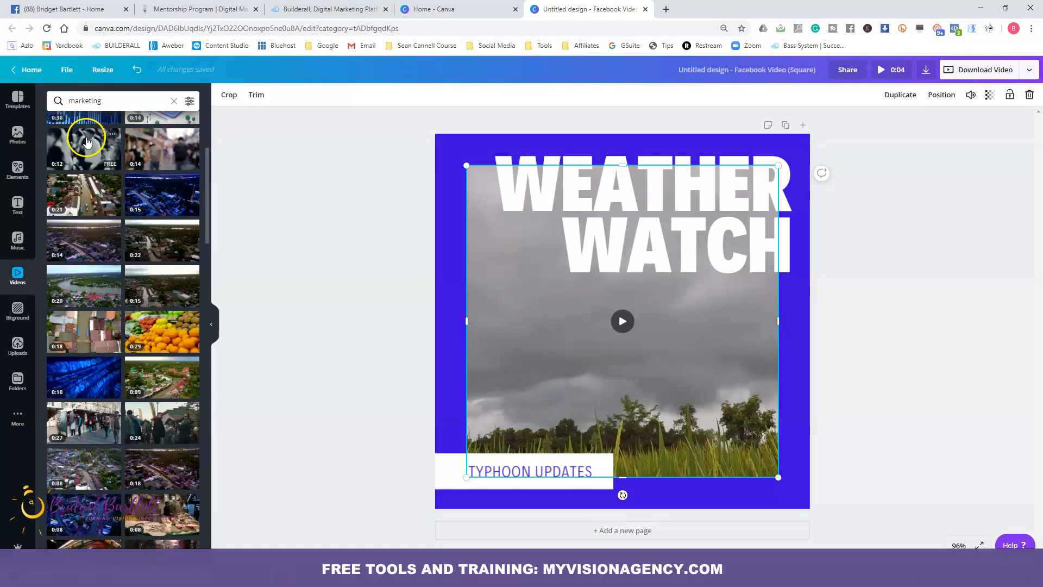
# Search the videos for website and online, and add the 0:40 clip of a person typing on a laptop outdoors to the page
pyautogui.click(131, 102)
pyautogui.press('BackSpace')
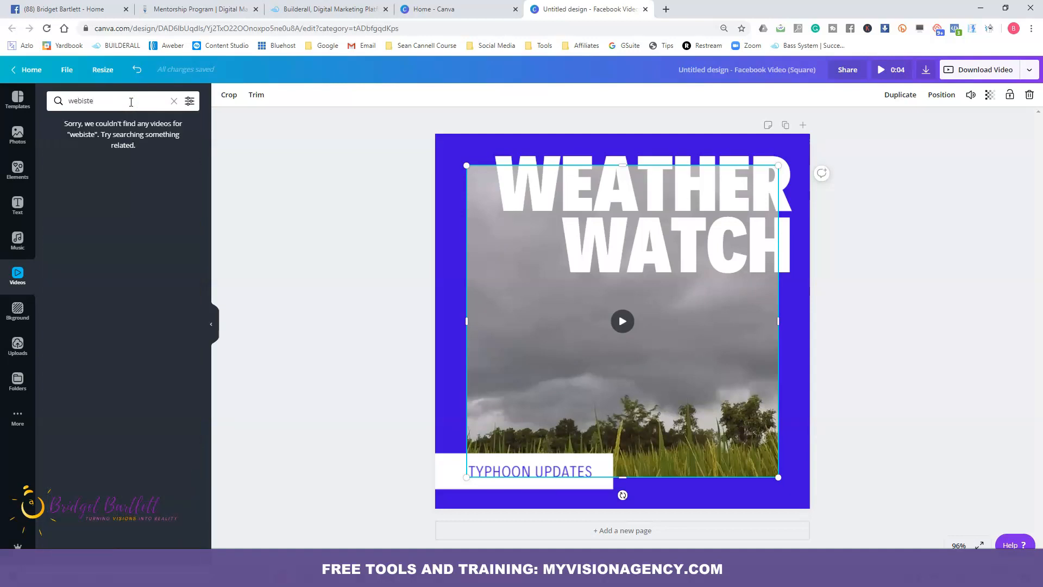
pyautogui.write('ite')
pyautogui.press('Return')
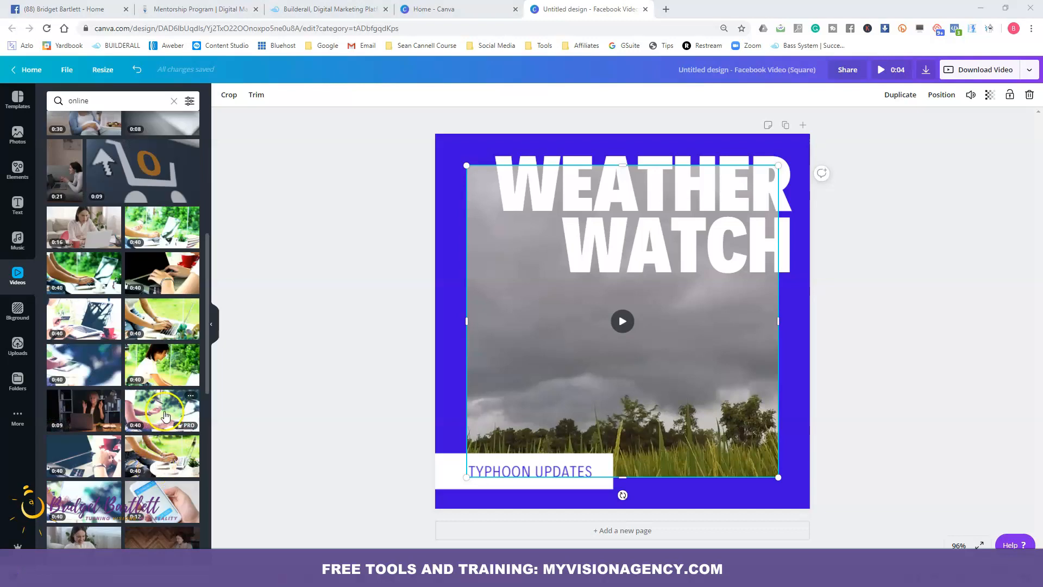
pyautogui.click(164, 414)
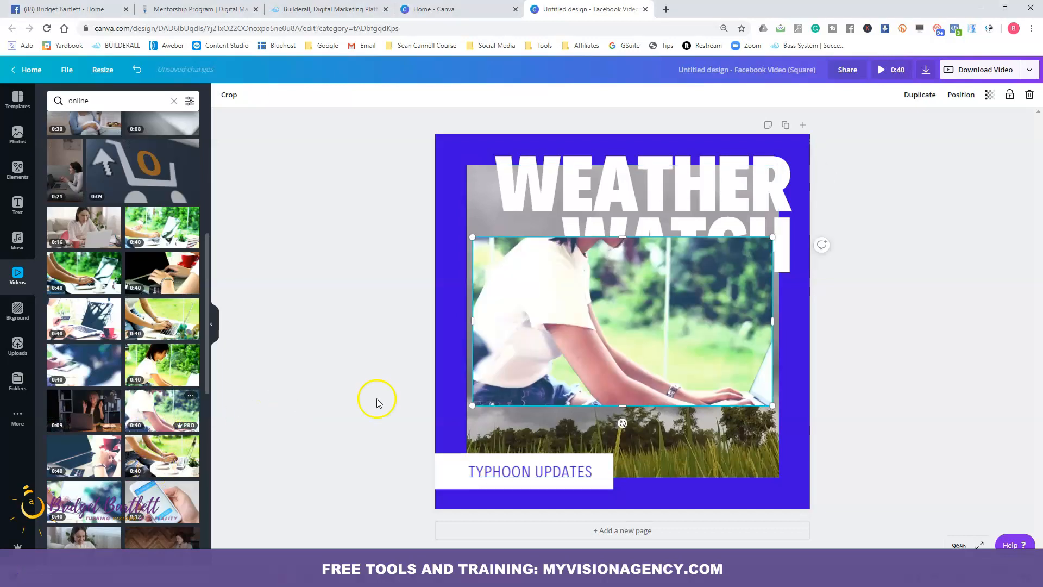
pyautogui.click(625, 323)
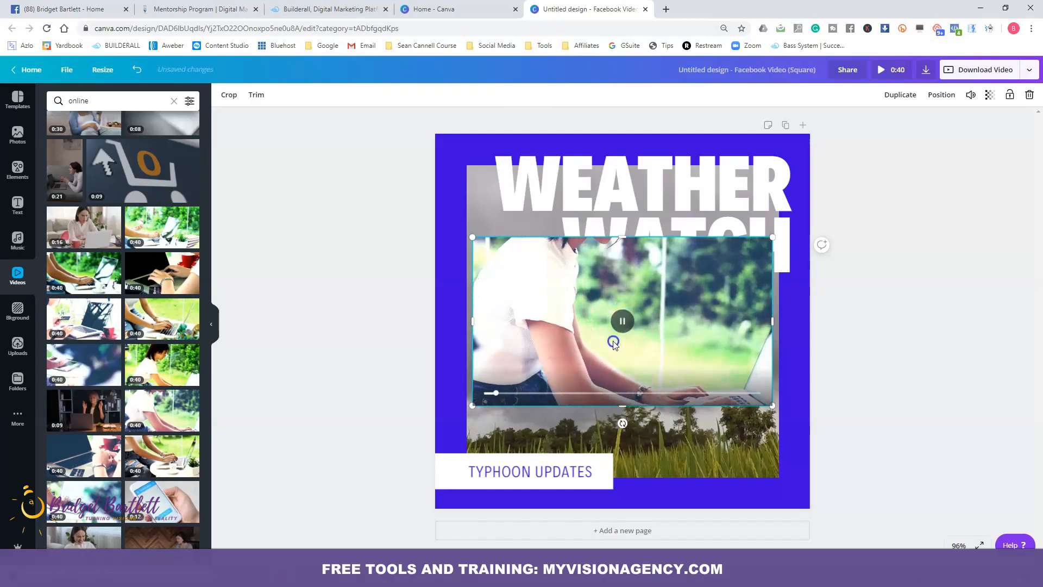
# Move the outdoor laptop clip up toward the title and delete the template's storm cloud video
pyautogui.click(646, 322)
pyautogui.moveTo(646, 335); pyautogui.dragTo(640, 261)
pyautogui.click(700, 443)
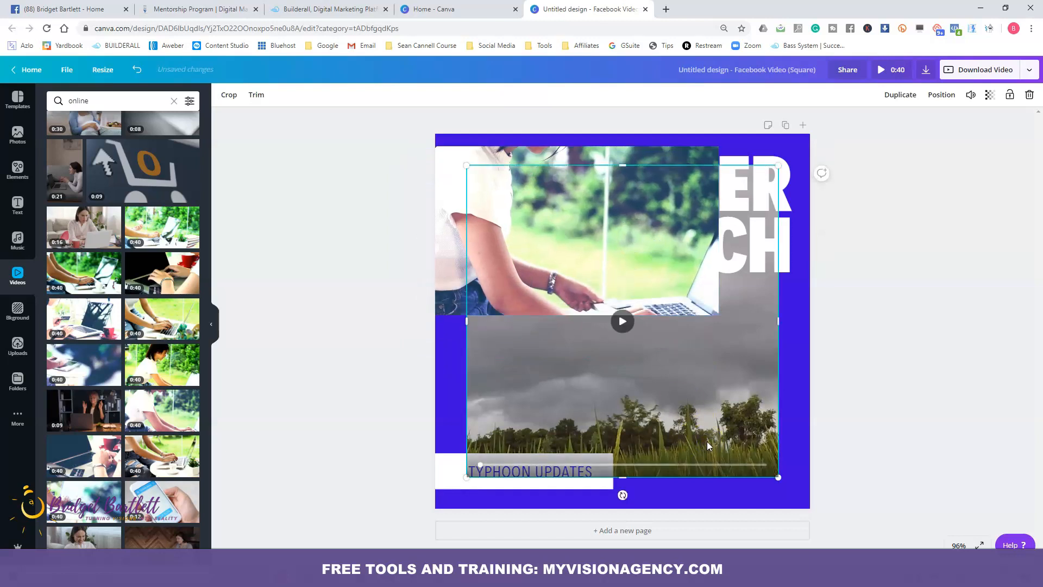
pyautogui.press('Delete')
# Try to crop, enlarge and reposition the outdoor laptop clip to fill the area between the title and the caption box
pyautogui.moveTo(633, 291); pyautogui.dragTo(665, 283)
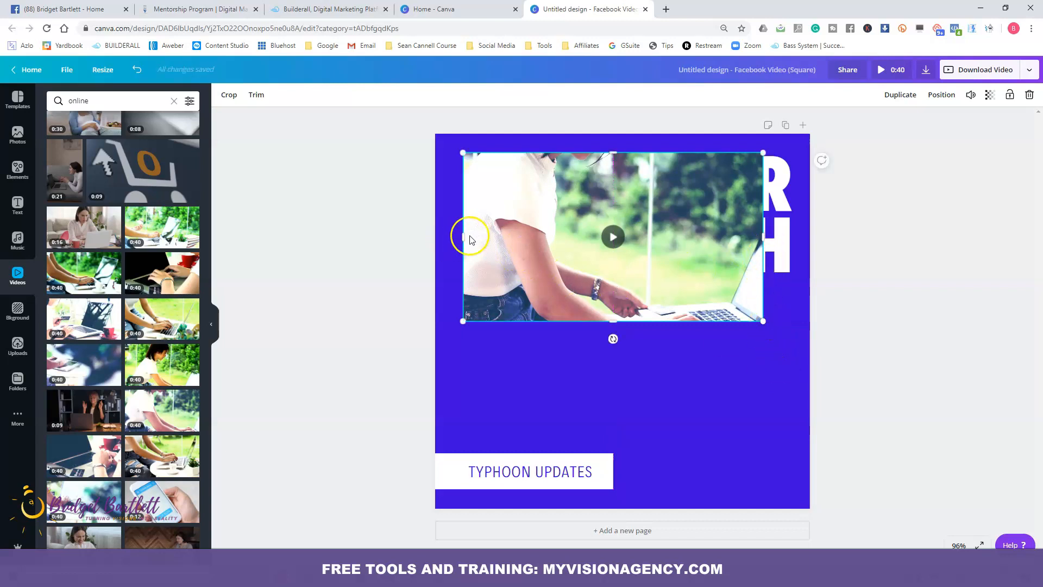
pyautogui.moveTo(501, 236); pyautogui.dragTo(528, 236)
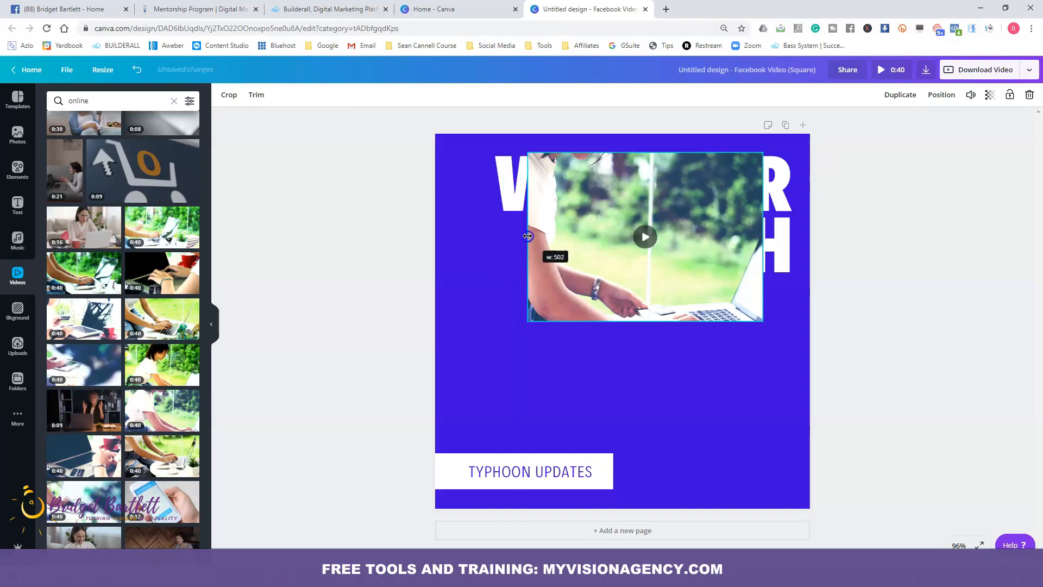
pyautogui.moveTo(622, 243); pyautogui.dragTo(623, 244)
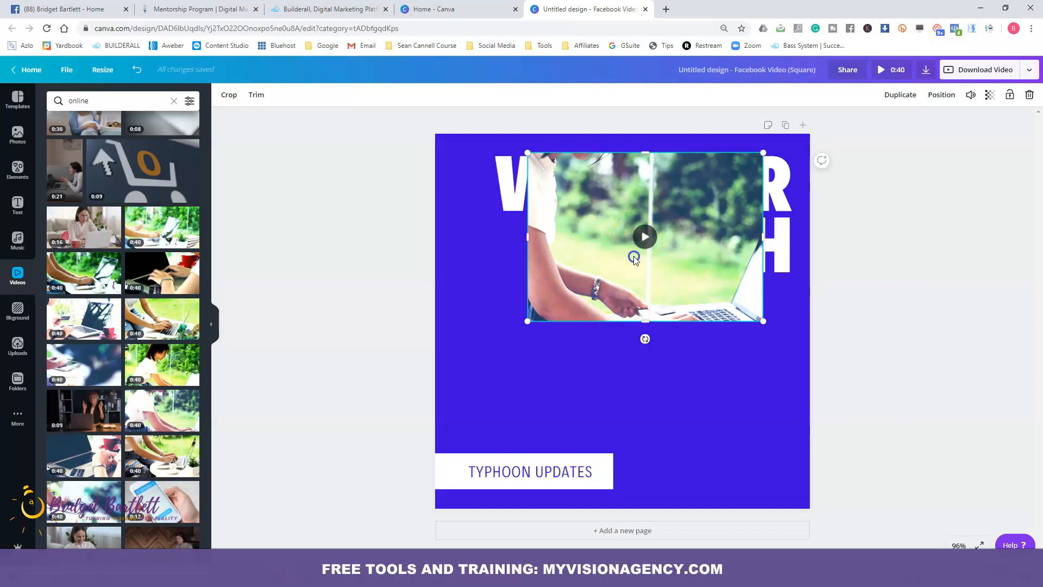
pyautogui.moveTo(657, 175); pyautogui.dragTo(626, 180)
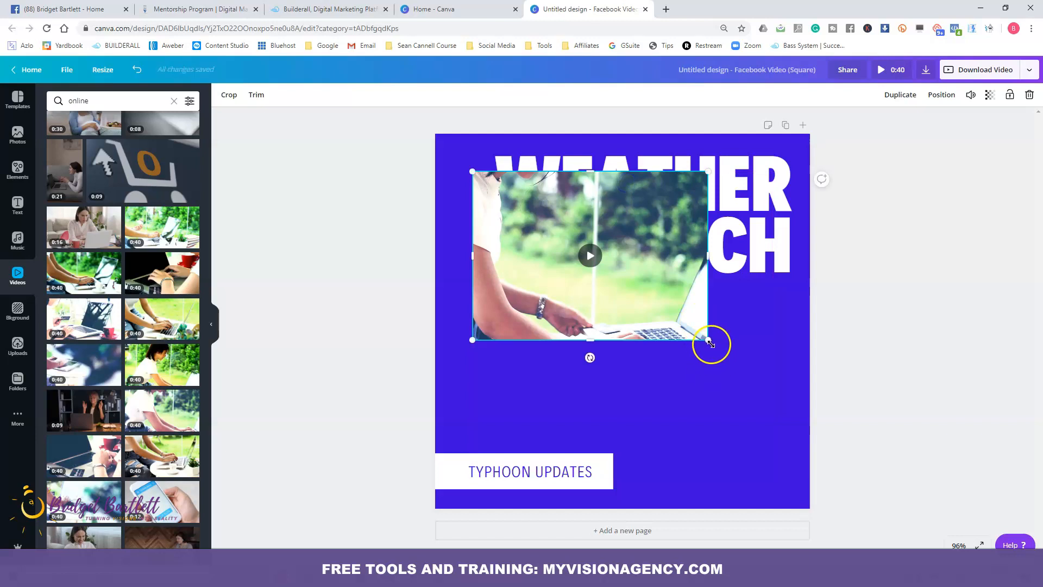
pyautogui.moveTo(715, 348); pyautogui.dragTo(760, 411)
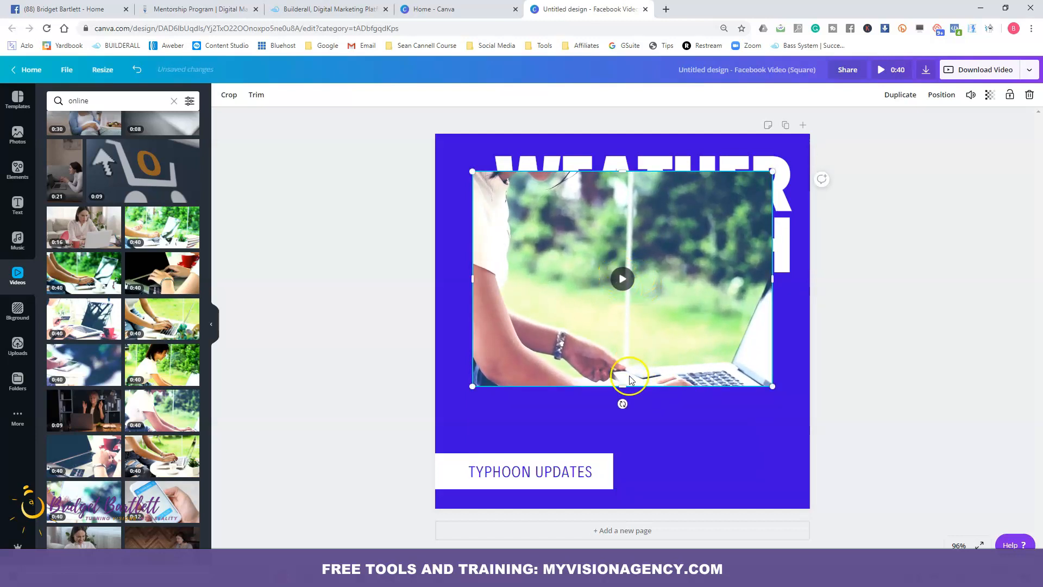
pyautogui.moveTo(628, 393); pyautogui.dragTo(652, 376)
pyautogui.moveTo(475, 273); pyautogui.dragTo(436, 272)
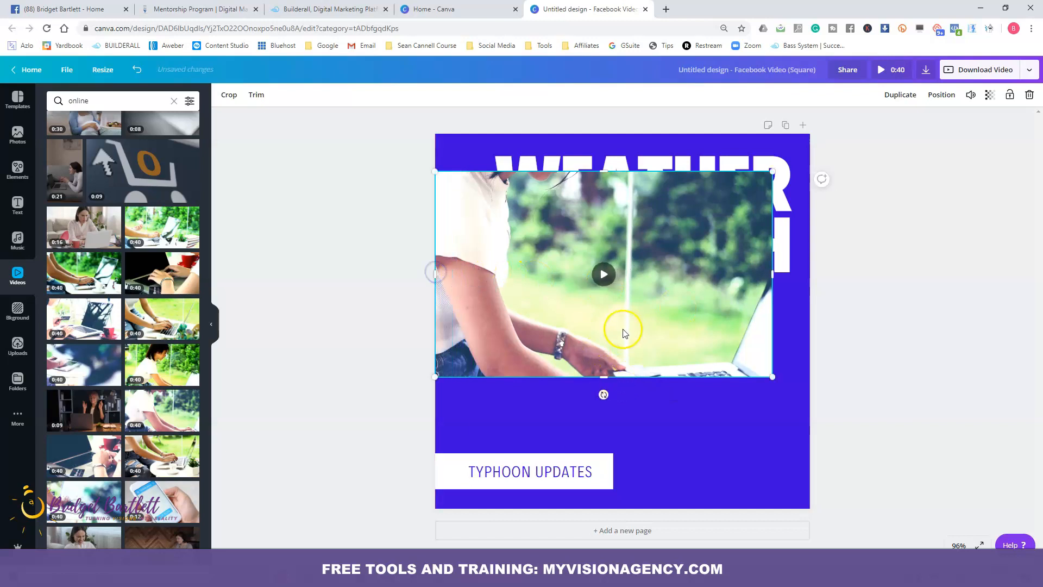
pyautogui.moveTo(606, 394); pyautogui.dragTo(626, 378)
pyautogui.moveTo(772, 274); pyautogui.dragTo(843, 277)
pyautogui.moveTo(641, 381); pyautogui.dragTo(654, 475)
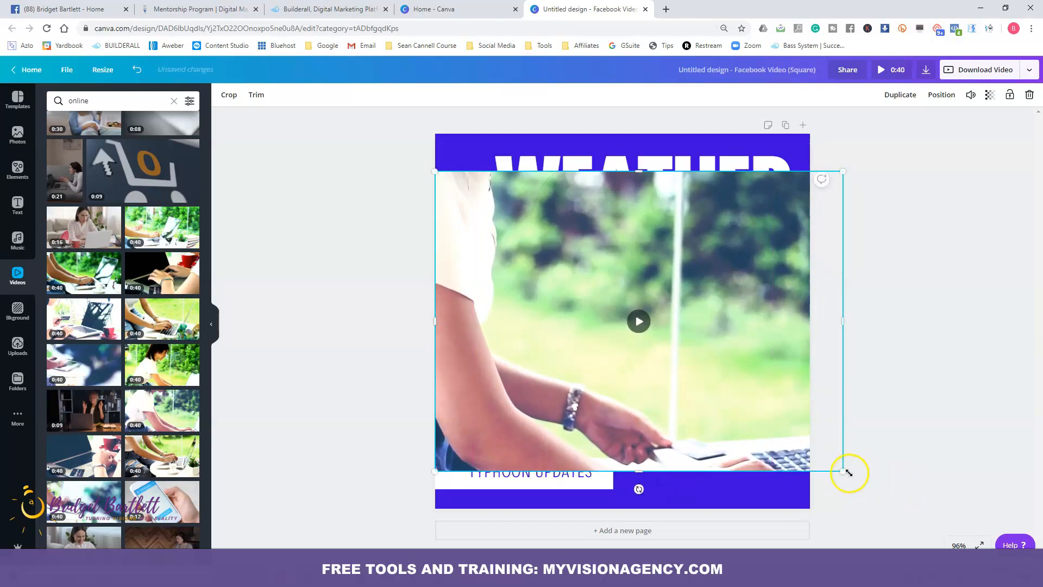
pyautogui.moveTo(841, 472); pyautogui.dragTo(764, 431)
pyautogui.moveTo(590, 262); pyautogui.dragTo(610, 290)
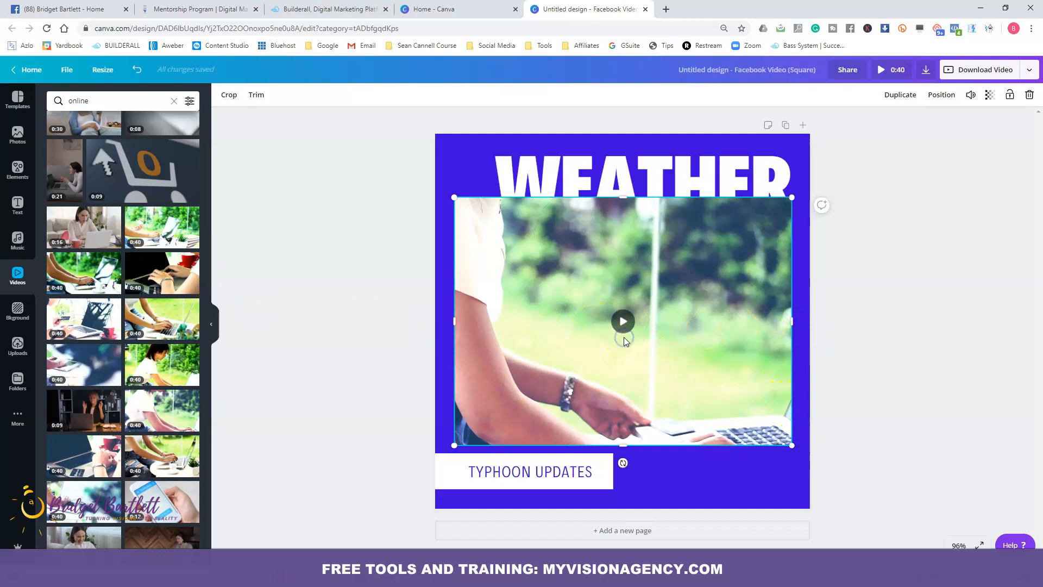
# Replace the outdoor clip with the 0:40 clip of hands typing on a laptop beside a red cup
pyautogui.press('Delete')
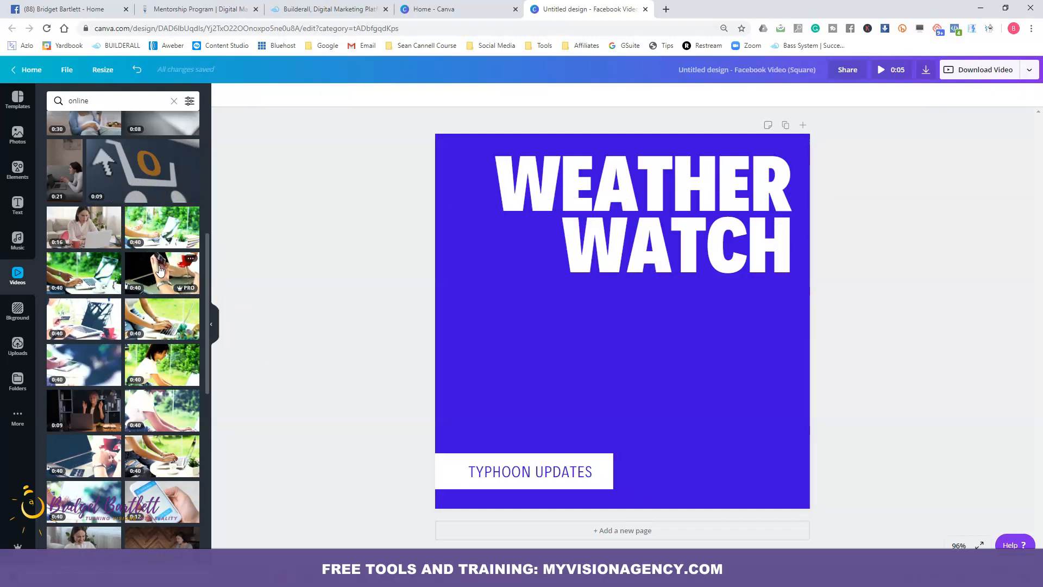
pyautogui.click(160, 270)
pyautogui.click(642, 331)
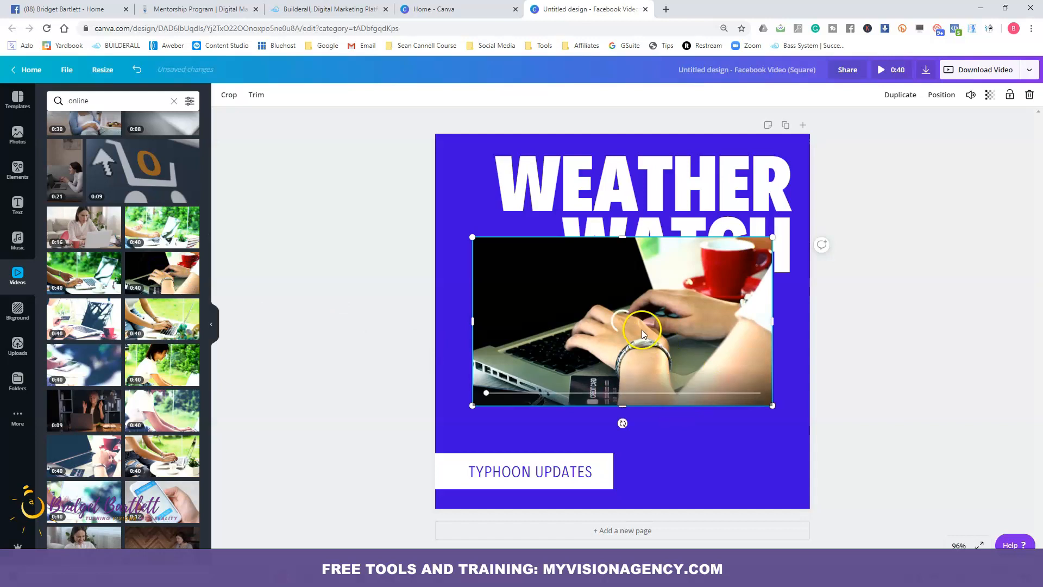
# Crop and enlarge the new clip, and place it between the word WEATHER and the TYPHOON UPDATES box
pyautogui.moveTo(638, 325)
pyautogui.mouseDown()
pyautogui.moveTo(603, 344)
pyautogui.moveTo(608, 386)
pyautogui.moveTo(633, 321)
pyautogui.moveTo(621, 314)
pyautogui.mouseUp()
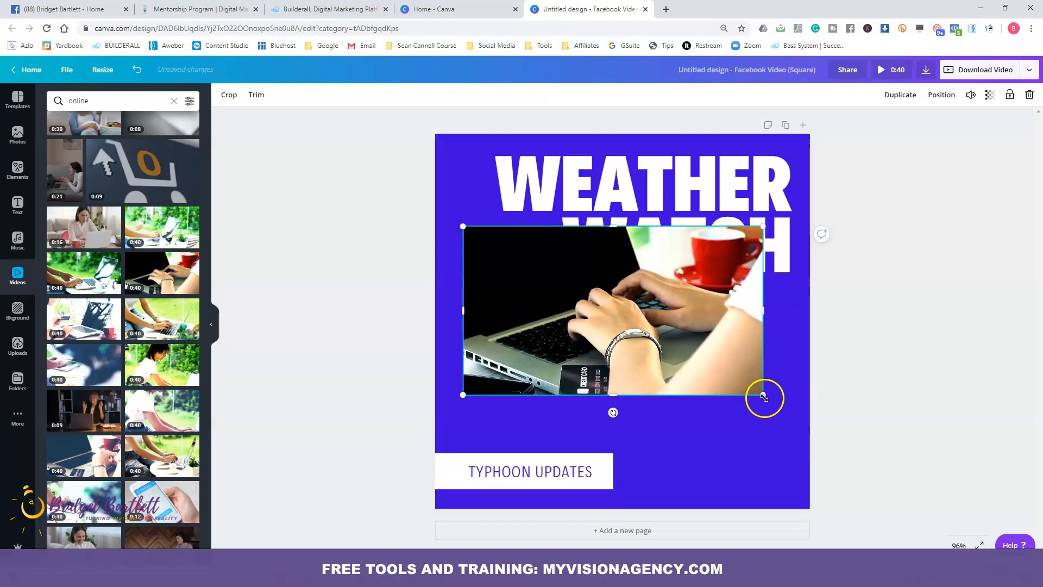
pyautogui.moveTo(764, 397); pyautogui.dragTo(796, 414)
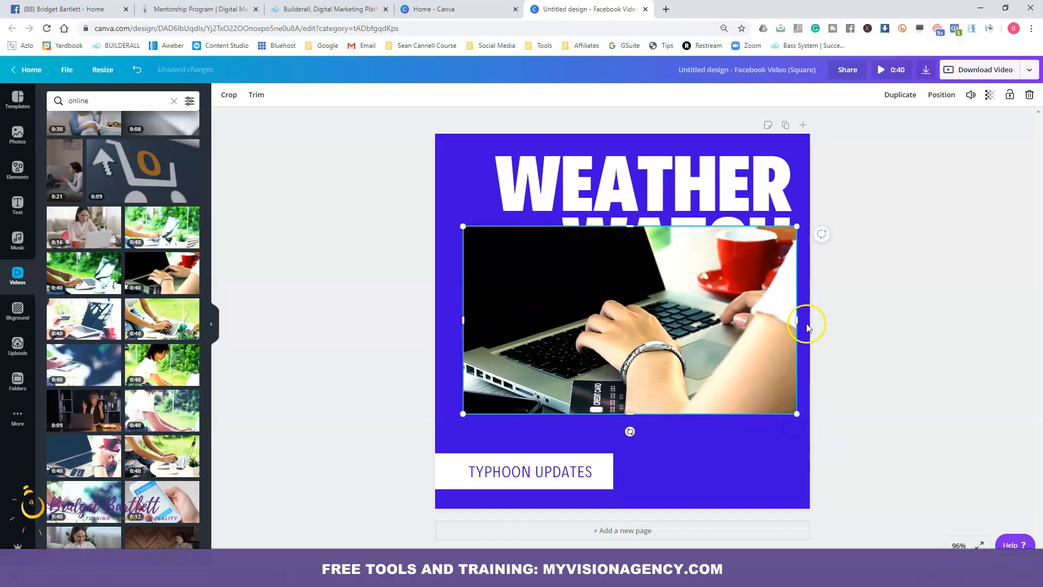
pyautogui.moveTo(806, 326); pyautogui.dragTo(730, 326)
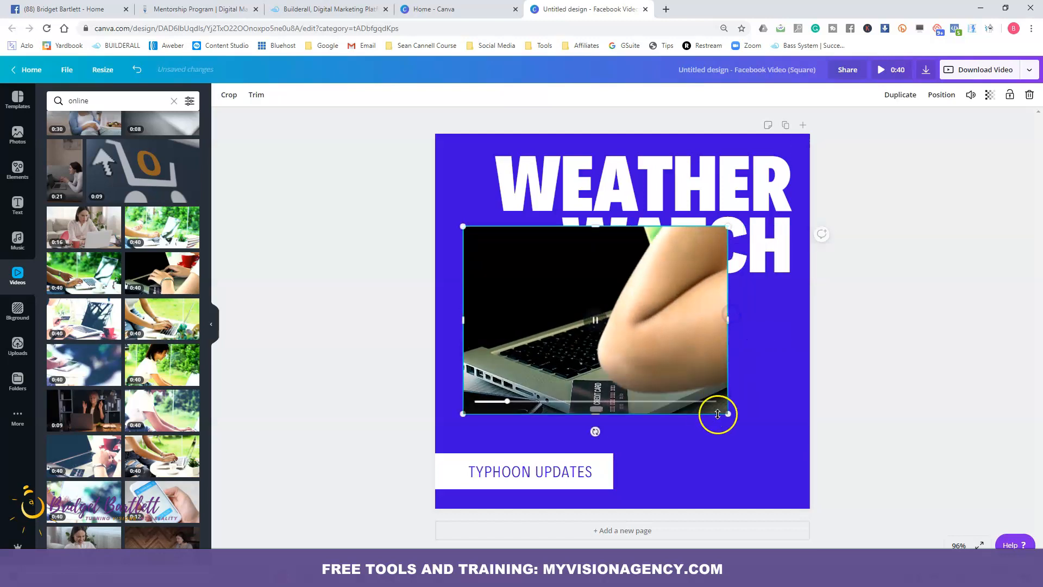
pyautogui.moveTo(728, 413); pyautogui.dragTo(798, 473)
pyautogui.moveTo(616, 335)
pyautogui.mouseDown()
pyautogui.moveTo(597, 302)
pyautogui.moveTo(619, 308)
pyautogui.moveTo(612, 321)
pyautogui.moveTo(622, 326)
pyautogui.moveTo(607, 324)
pyautogui.moveTo(619, 347)
pyautogui.mouseUp()
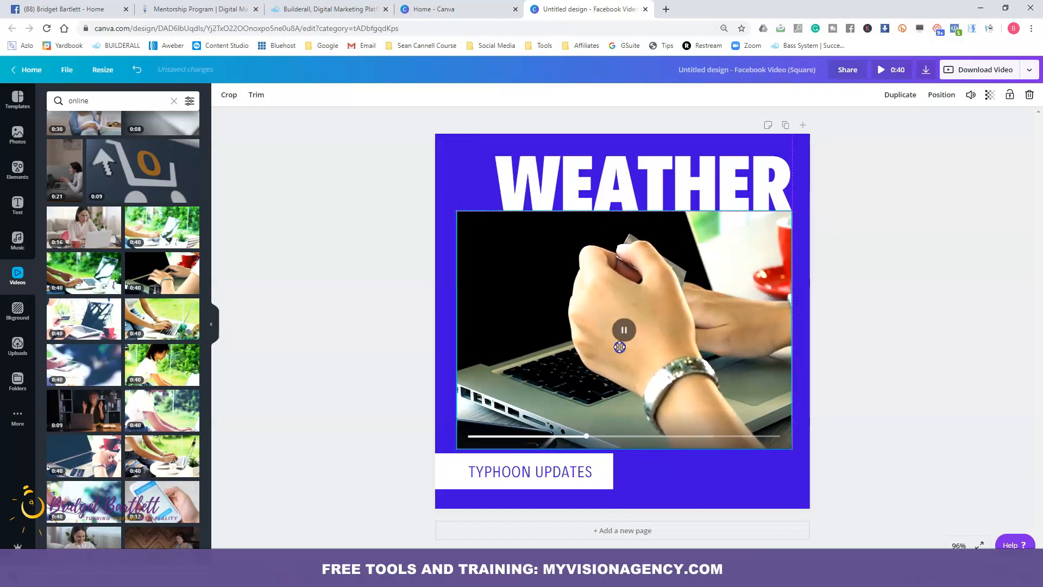
# Change the WEATHER WATCH title text to FREE WEBSITE
pyautogui.click(591, 184)
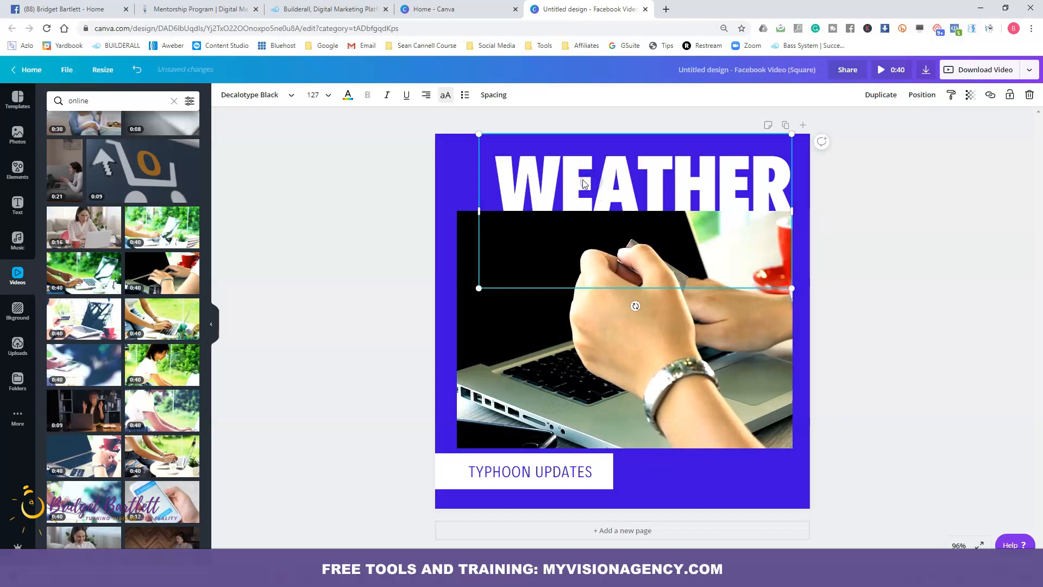
pyautogui.doubleClick(566, 175)
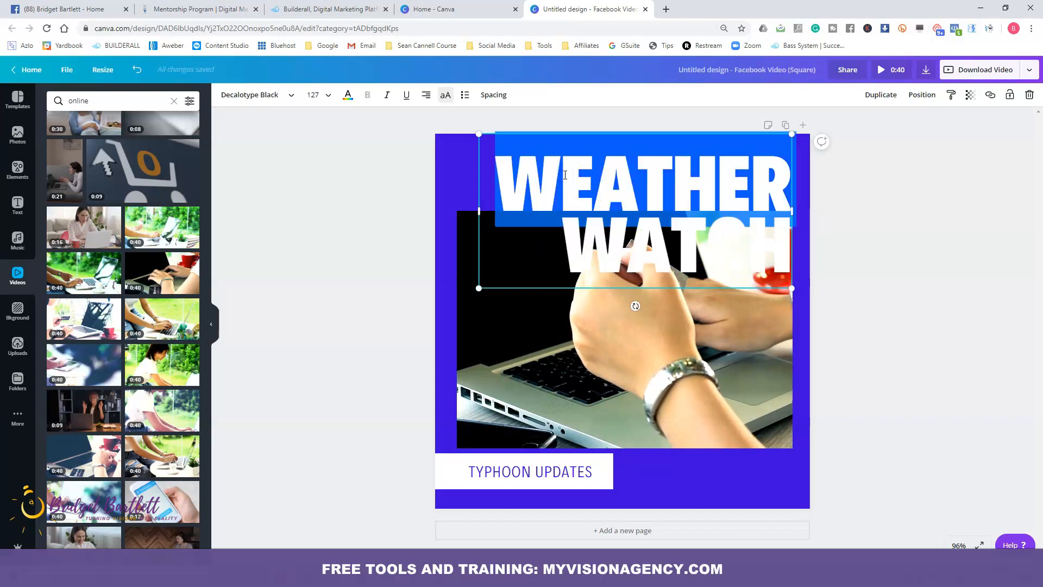
pyautogui.write('FREE W')
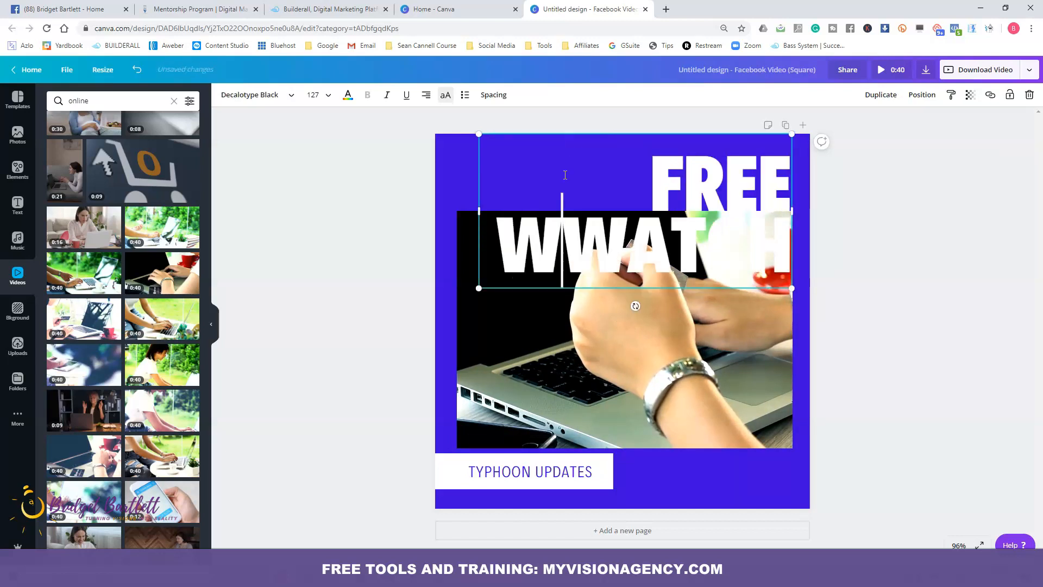
pyautogui.write('EBSITE')
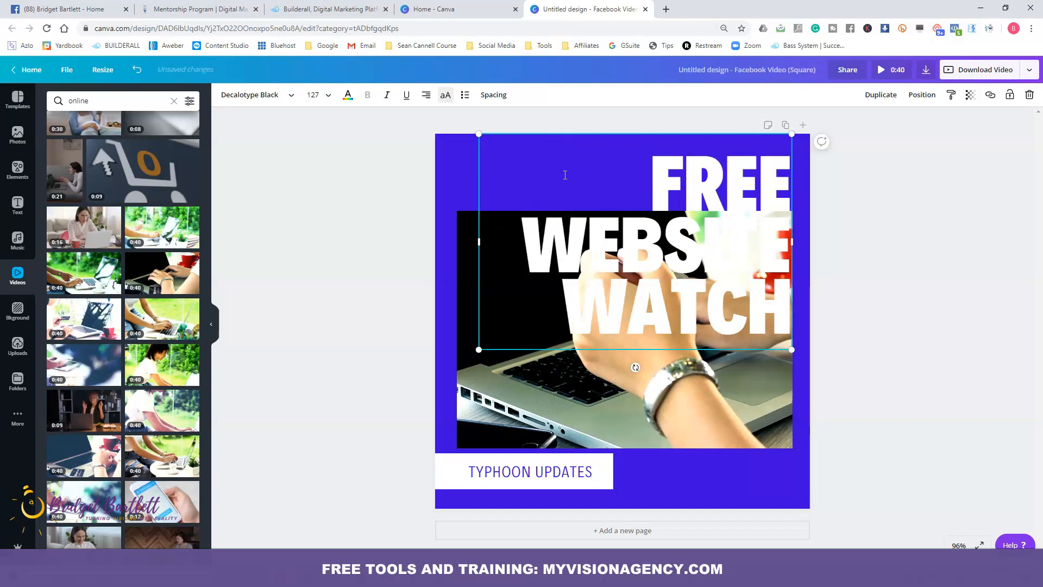
pyautogui.press('Delete')
pyautogui.press('Delete')
pyautogui.press('Delete')
pyautogui.press('Delete')
pyautogui.press('Delete')
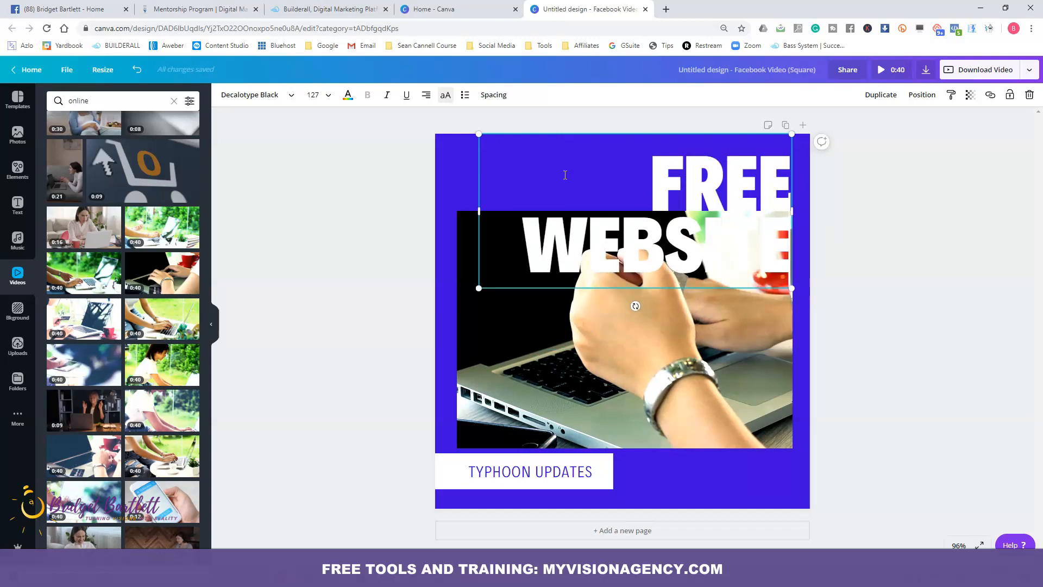
# Change the TYPHOON UPDATES caption in the white box to FREE FOREVER
pyautogui.click(503, 474)
pyautogui.click(503, 473)
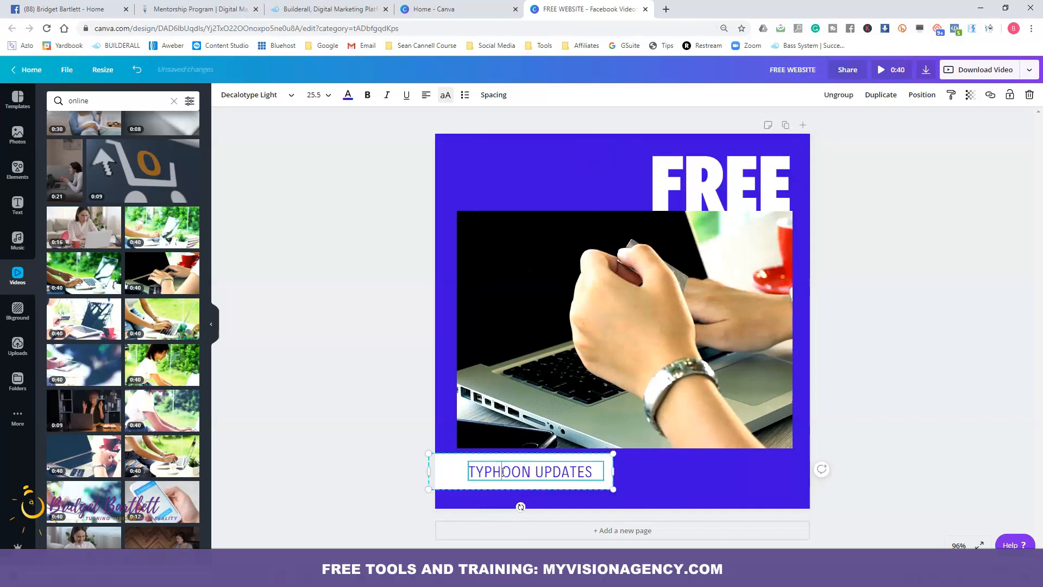
pyautogui.press('BackSpace')
pyautogui.press('BackSpace')
pyautogui.press('BackSpace')
pyautogui.press('BackSpace')
pyautogui.write('FREE')
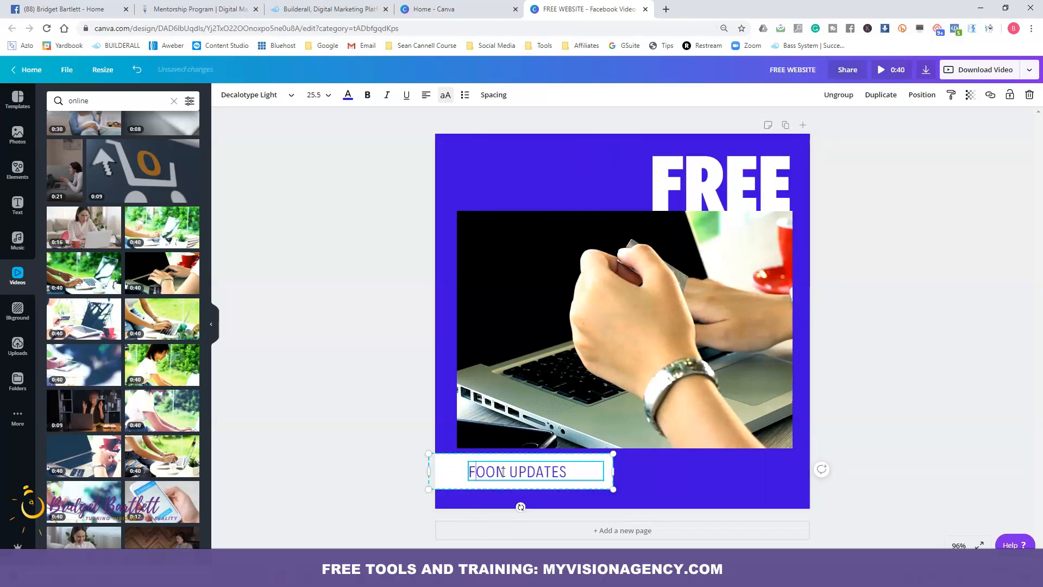
pyautogui.write(' FORVE')
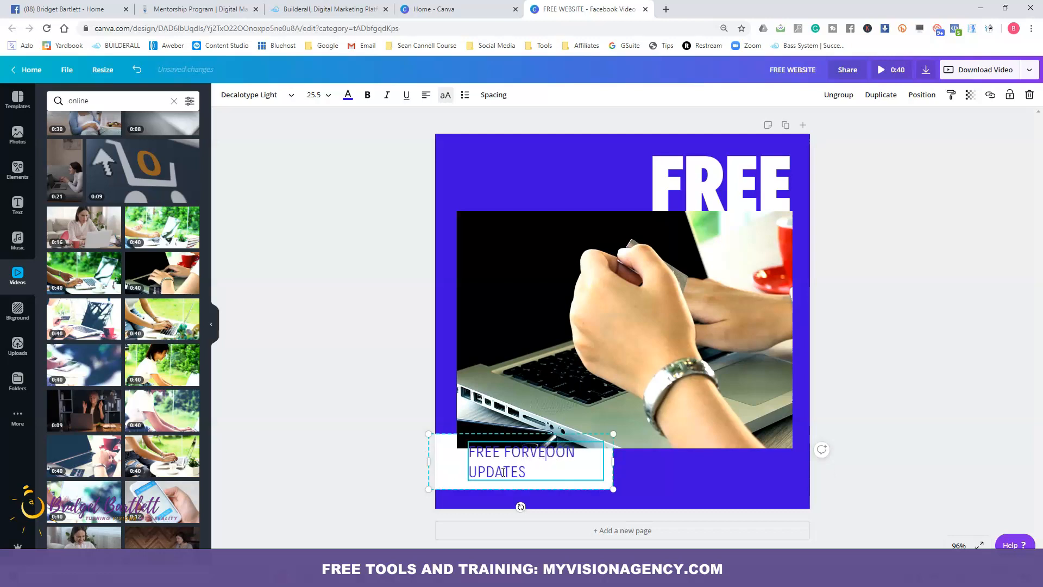
pyautogui.write('R')
pyautogui.press('Delete')
pyautogui.press('Delete')
pyautogui.press('Delete')
pyautogui.press('Delete')
pyautogui.press('Delete')
pyautogui.press('Delete')
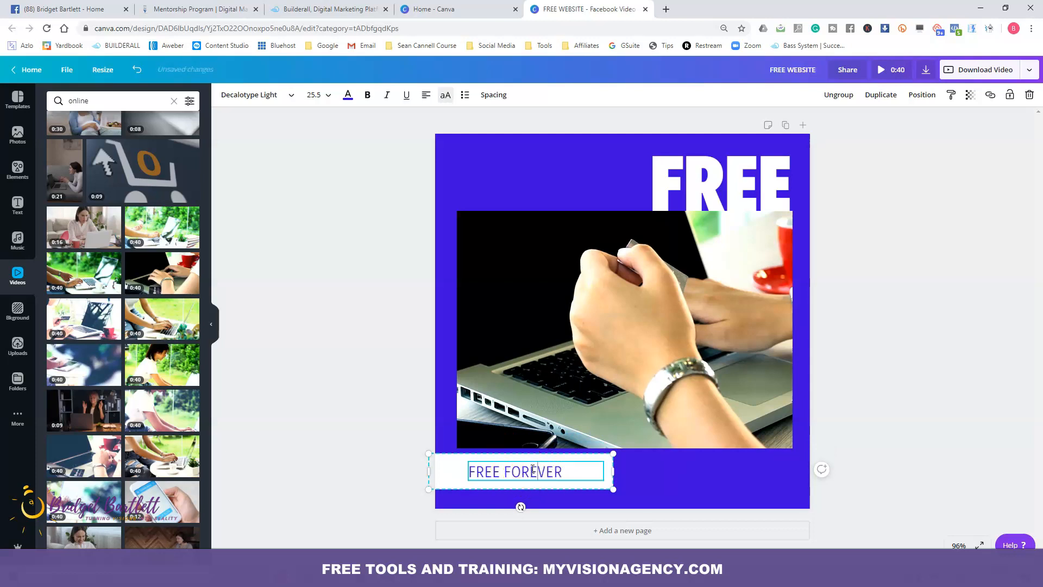
# Send the laptop video backward so it sits behind the FREE WEBSITE title
pyautogui.click(717, 187)
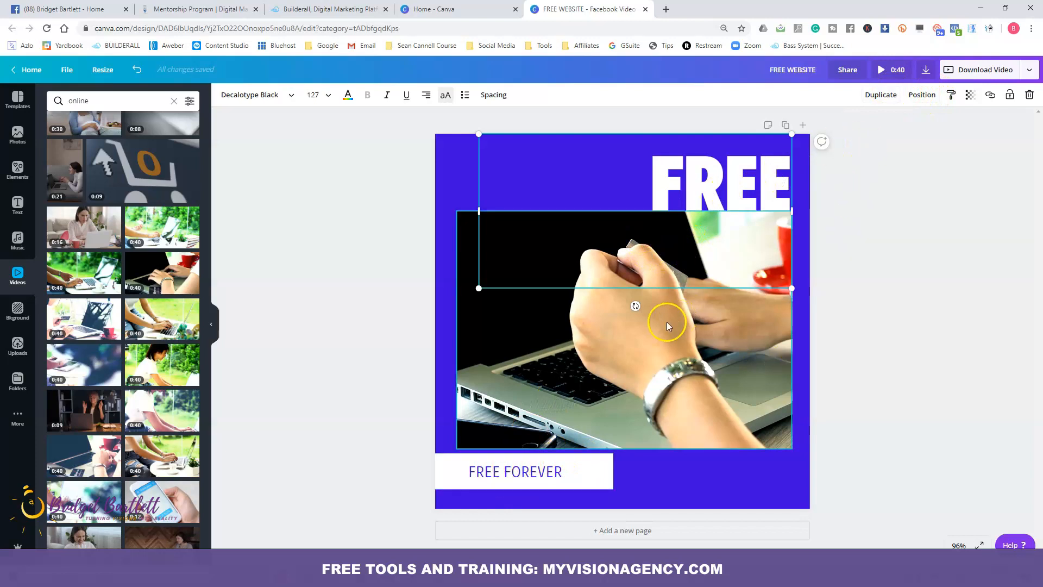
pyautogui.click(720, 348)
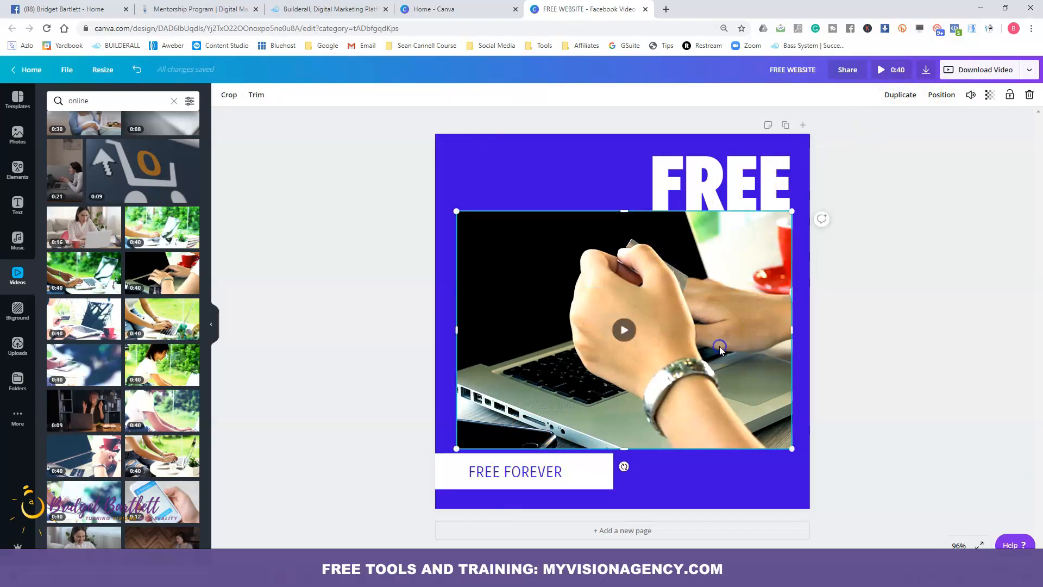
pyautogui.click(934, 96)
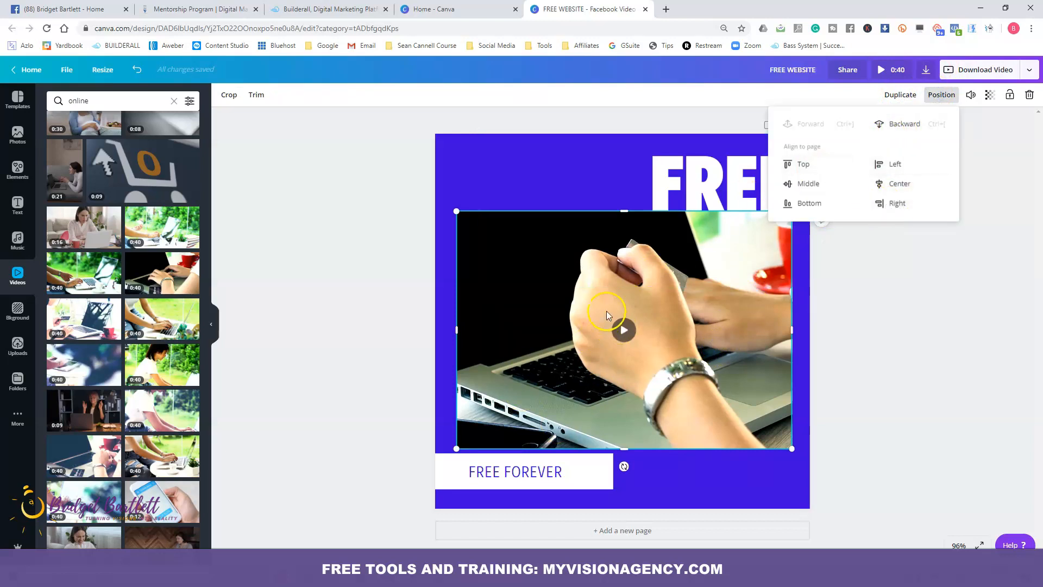
pyautogui.click(672, 166)
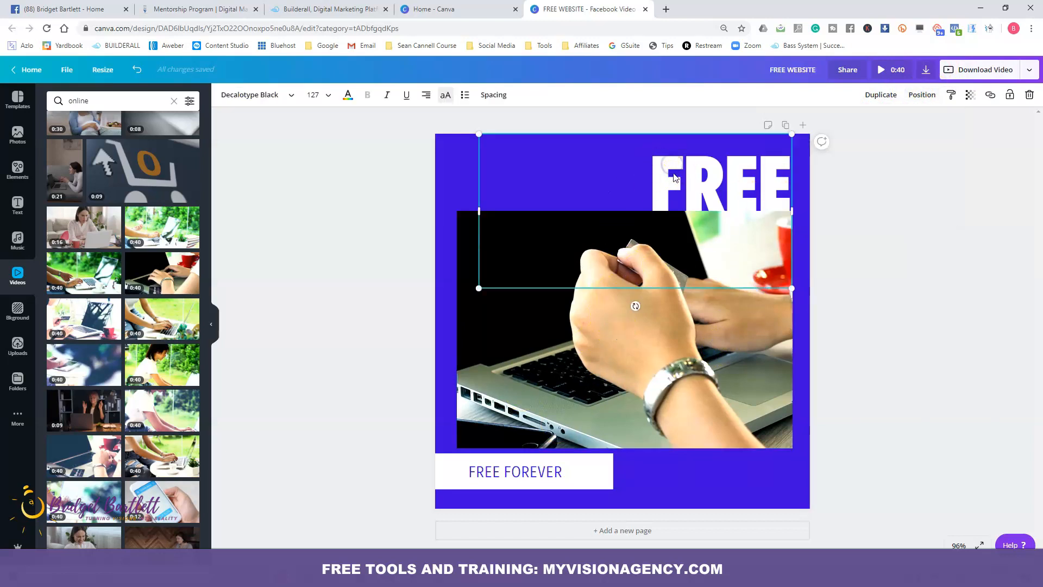
pyautogui.click(569, 349)
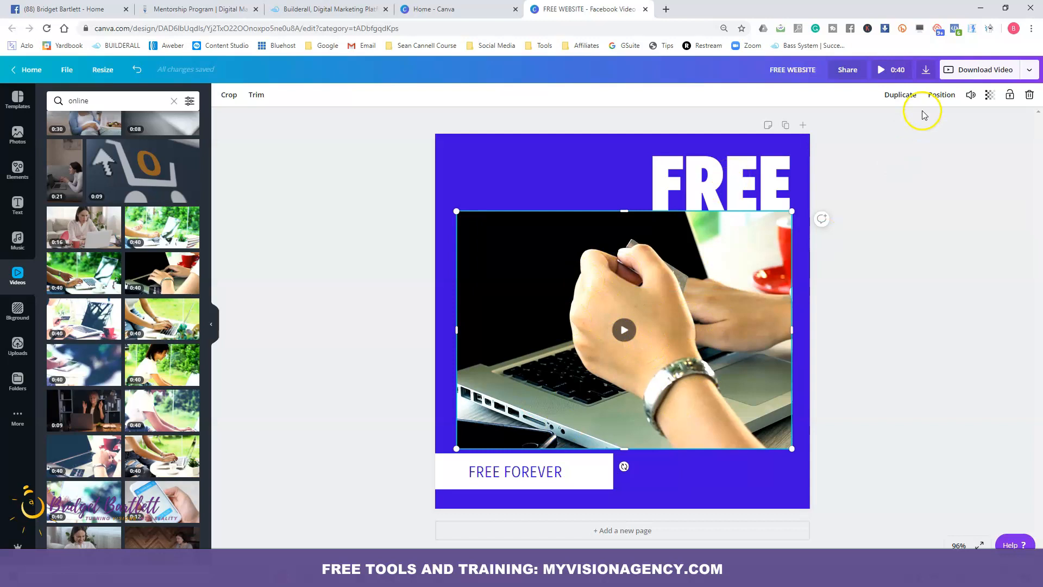
pyautogui.click(938, 100)
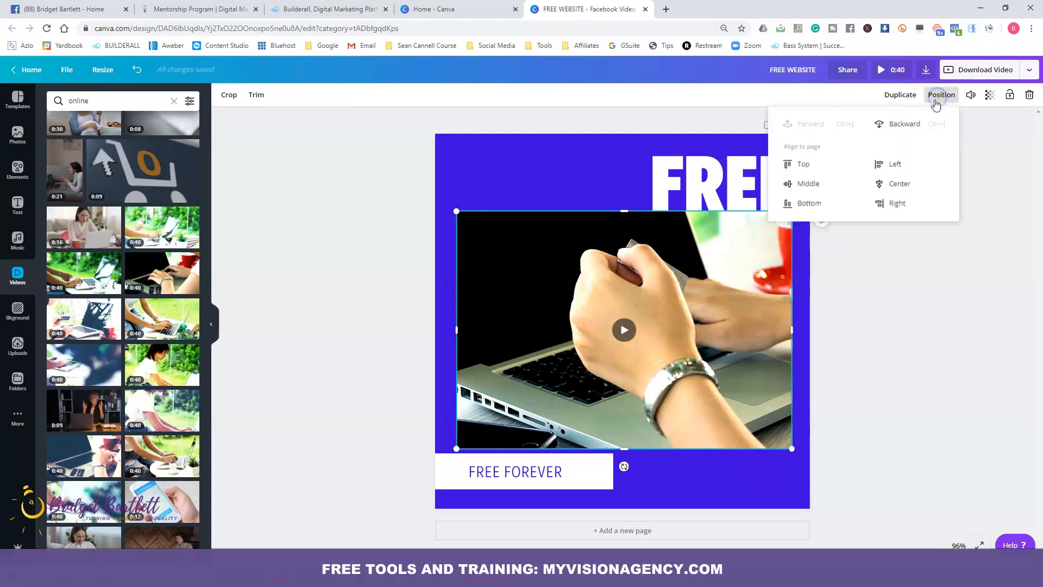
pyautogui.click(902, 125)
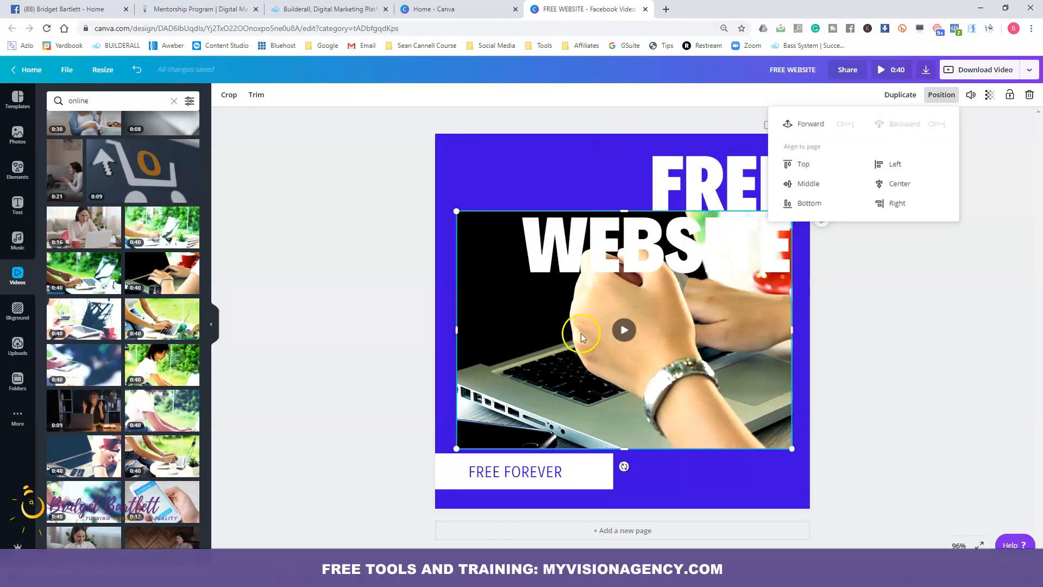
# Open the color choices for the blue background, and add the upper of the two uploaded light bulb logos to the page
pyautogui.click(454, 164)
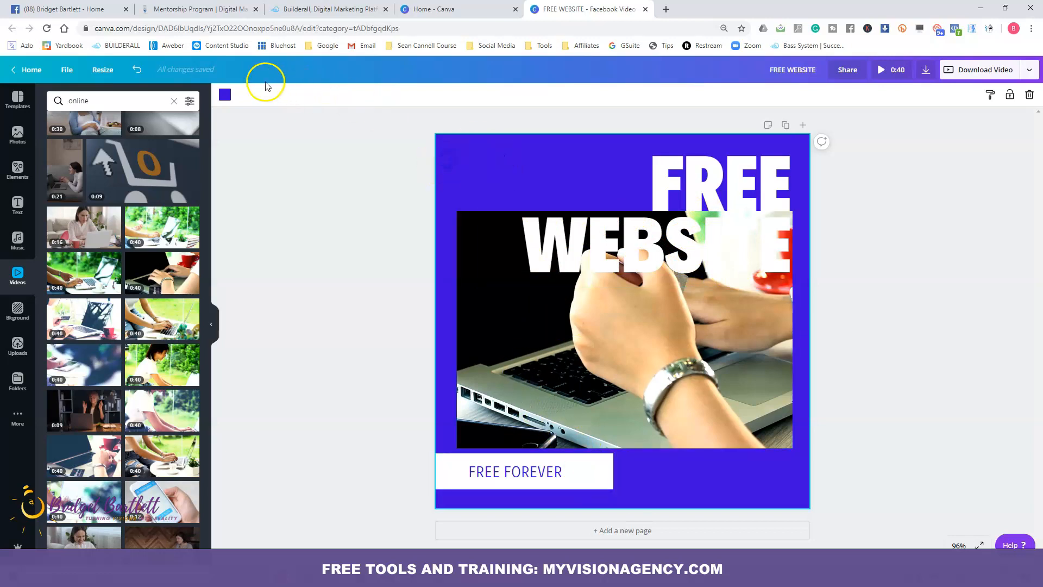
pyautogui.click(223, 97)
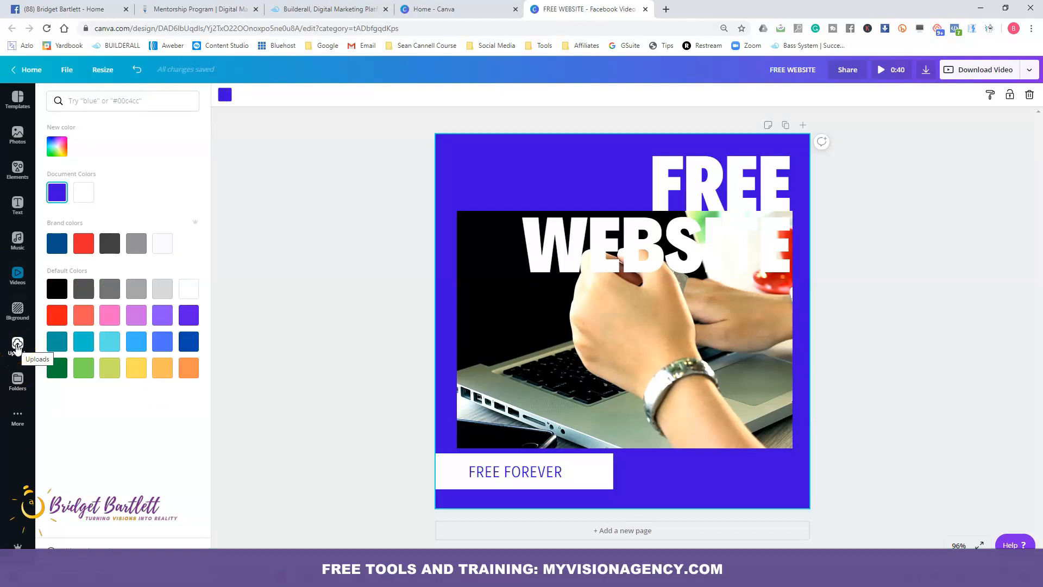
pyautogui.click(17, 346)
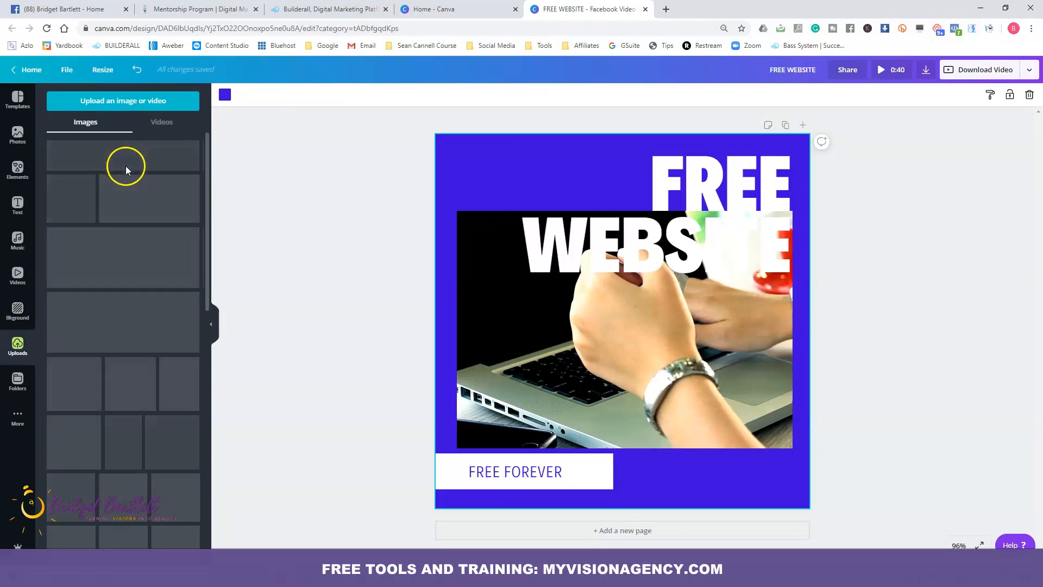
pyautogui.click(140, 261)
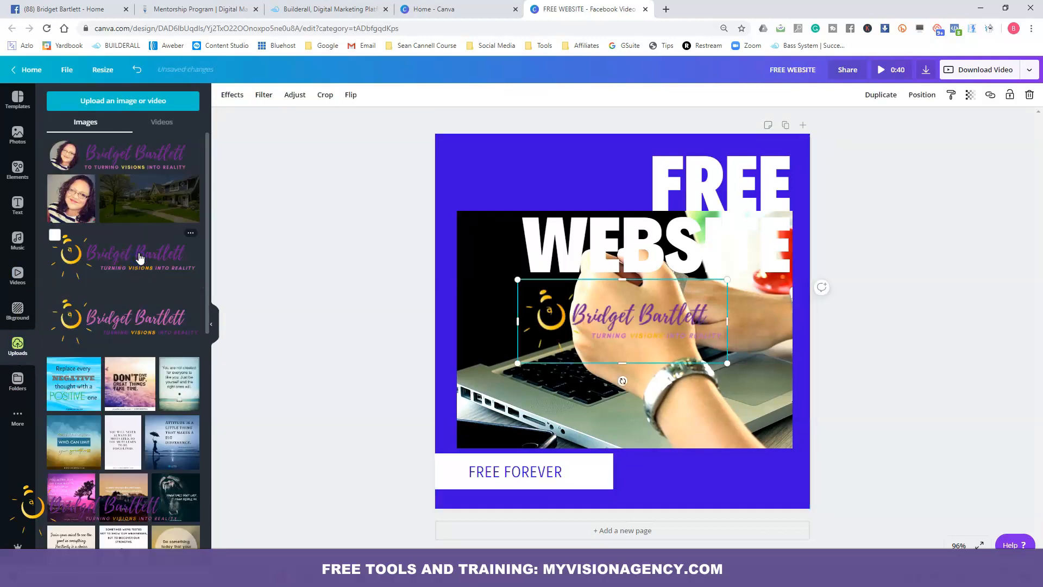
# Shrink the light bulb logo and place it in the page's upper-left corner, beside the word FREE
pyautogui.moveTo(633, 337); pyautogui.dragTo(566, 195)
pyautogui.moveTo(644, 217); pyautogui.dragTo(585, 193)
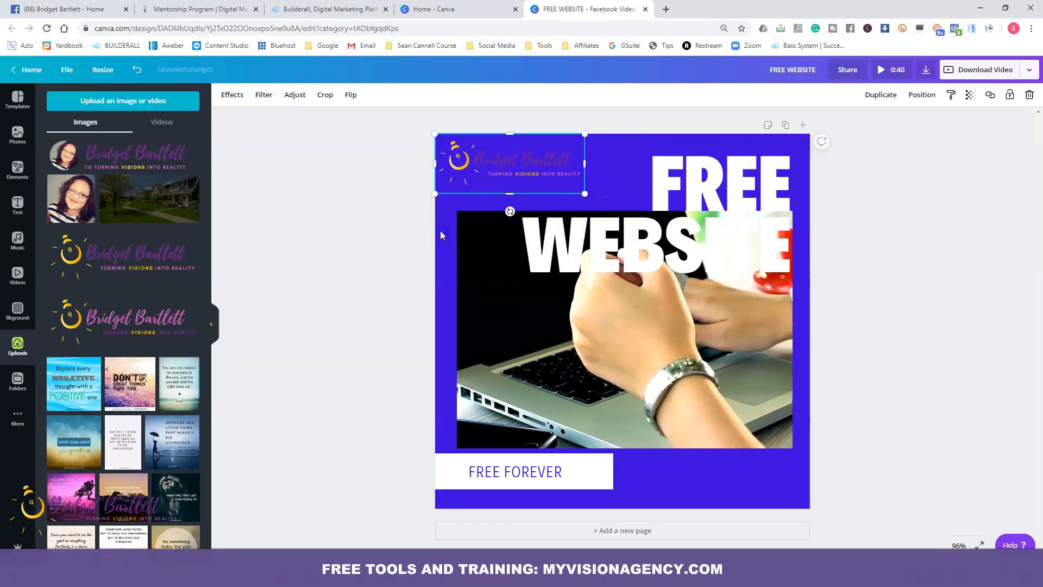
# Try the dark purple from the logo's photo colors as the page background
pyautogui.click(441, 235)
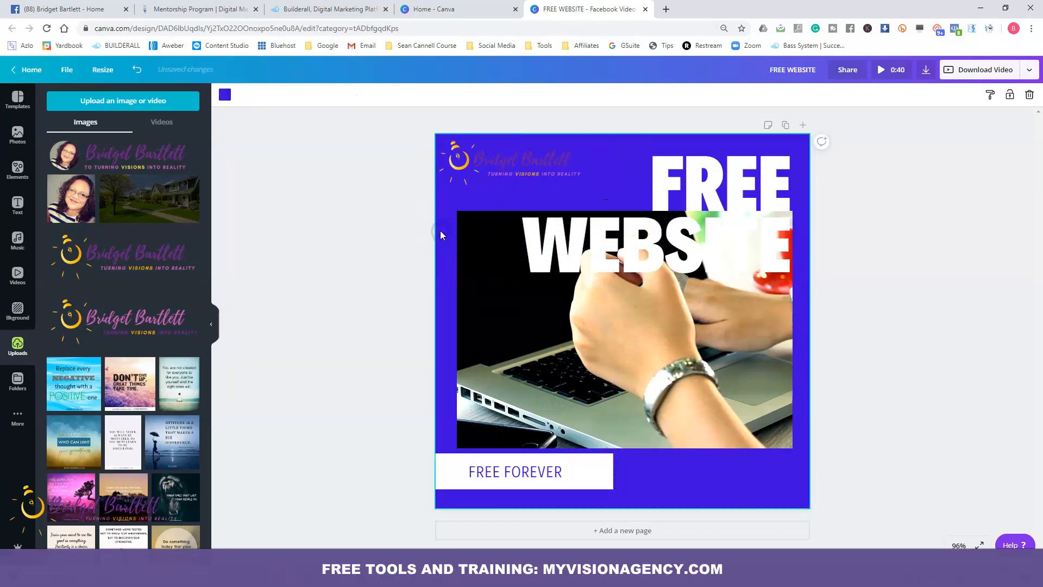
pyautogui.click(225, 95)
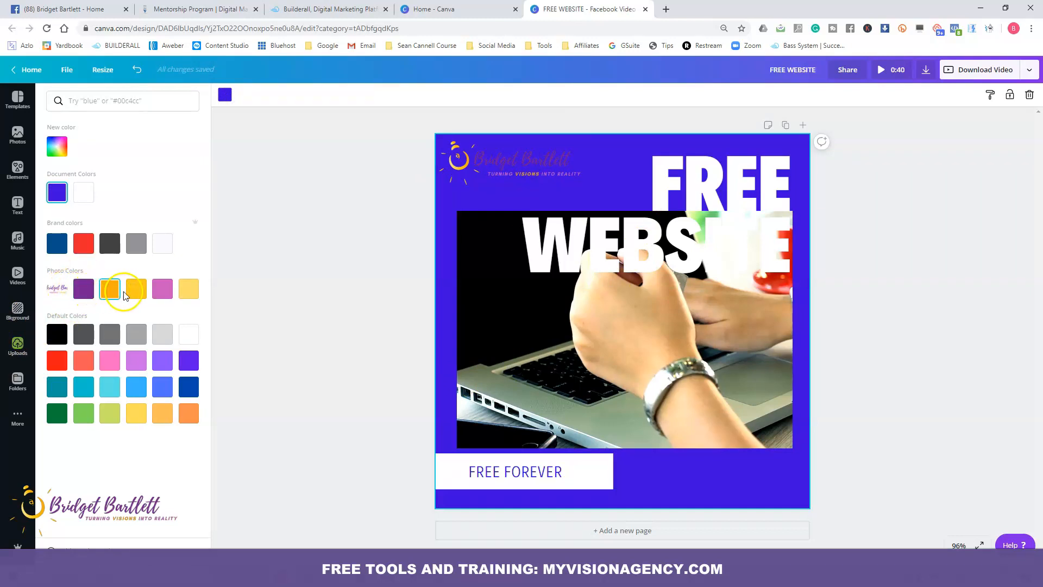
pyautogui.click(84, 290)
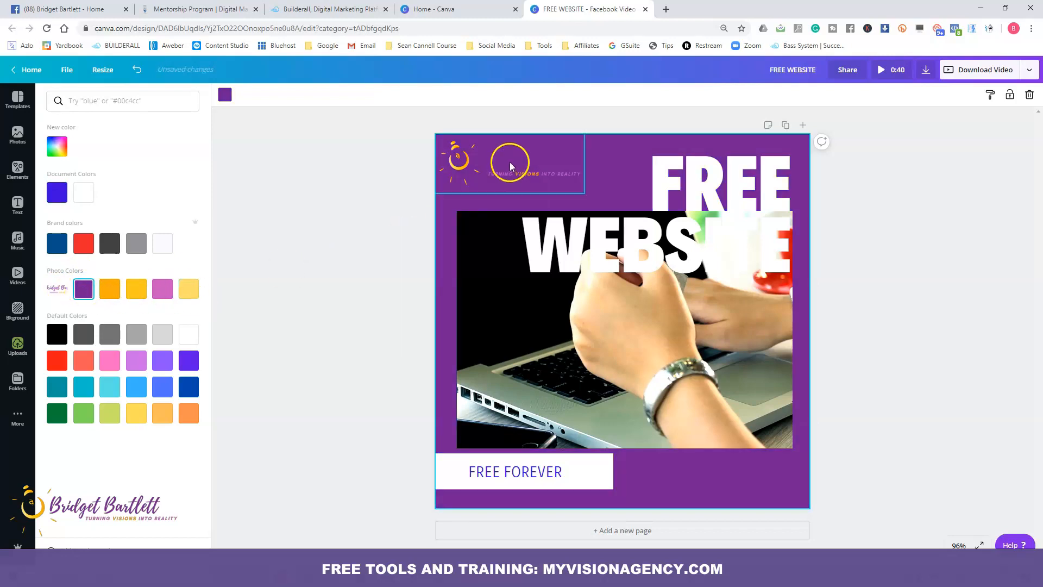
pyautogui.click(526, 154)
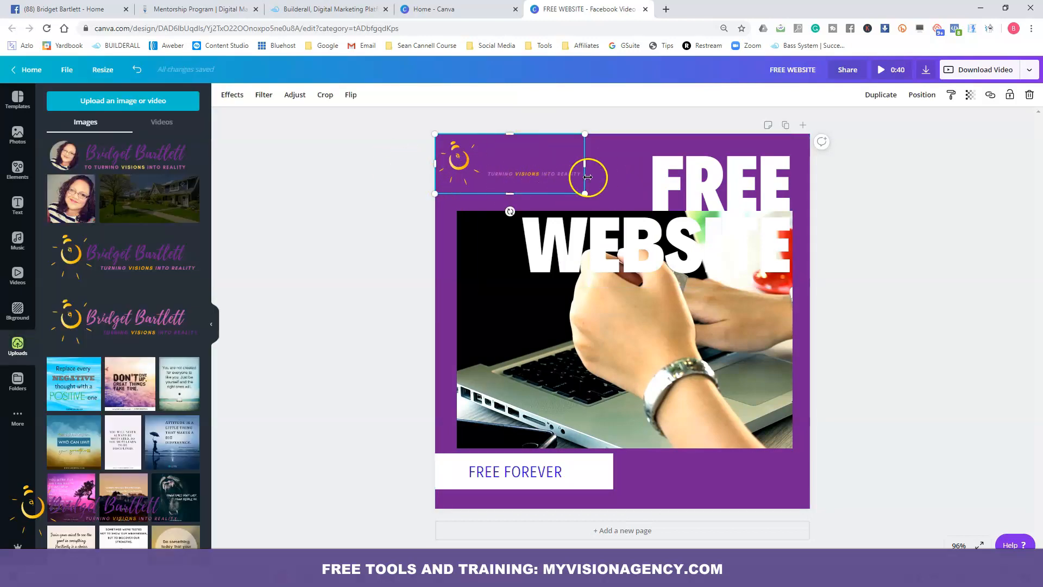
# Try the pink, pale yellow and orange photo colors on the page background, and settle on black
pyautogui.click(441, 300)
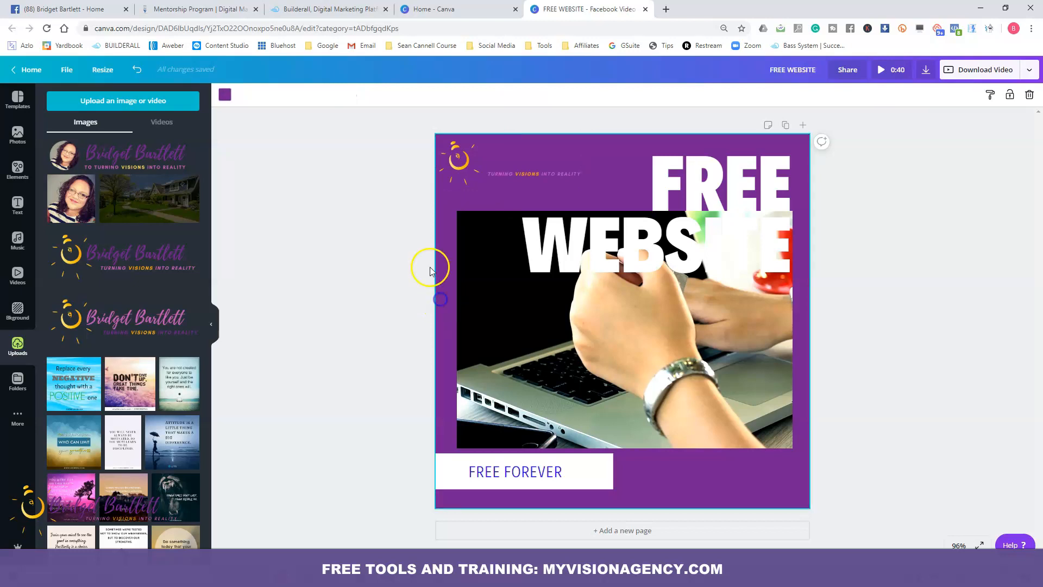
pyautogui.click(223, 101)
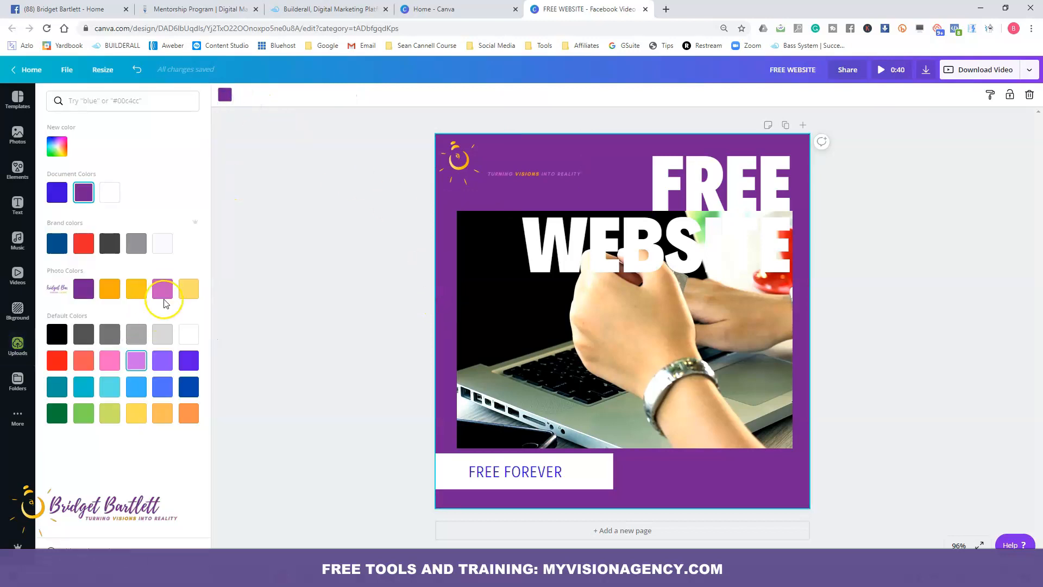
pyautogui.click(163, 291)
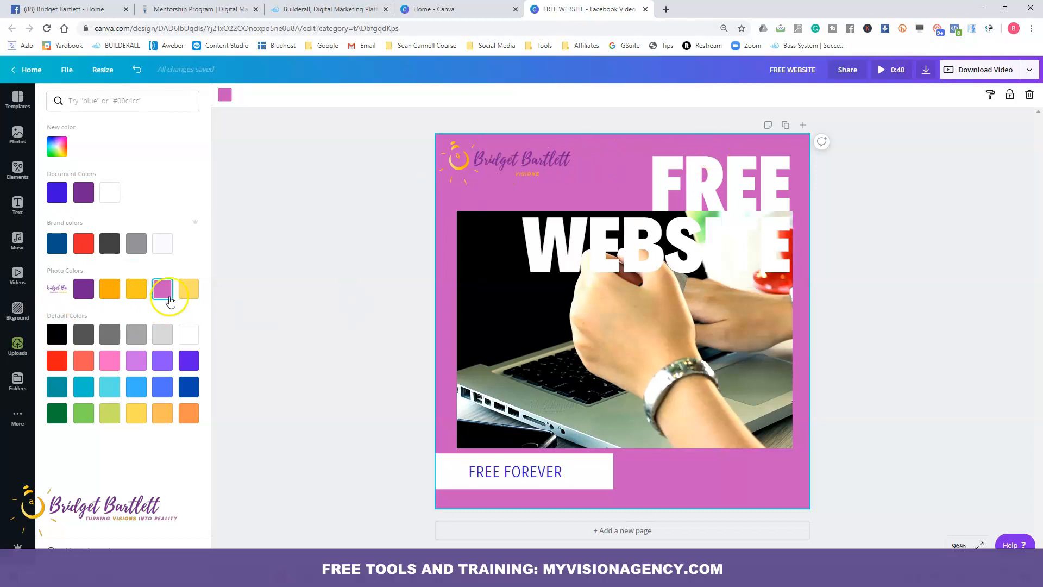
pyautogui.click(190, 292)
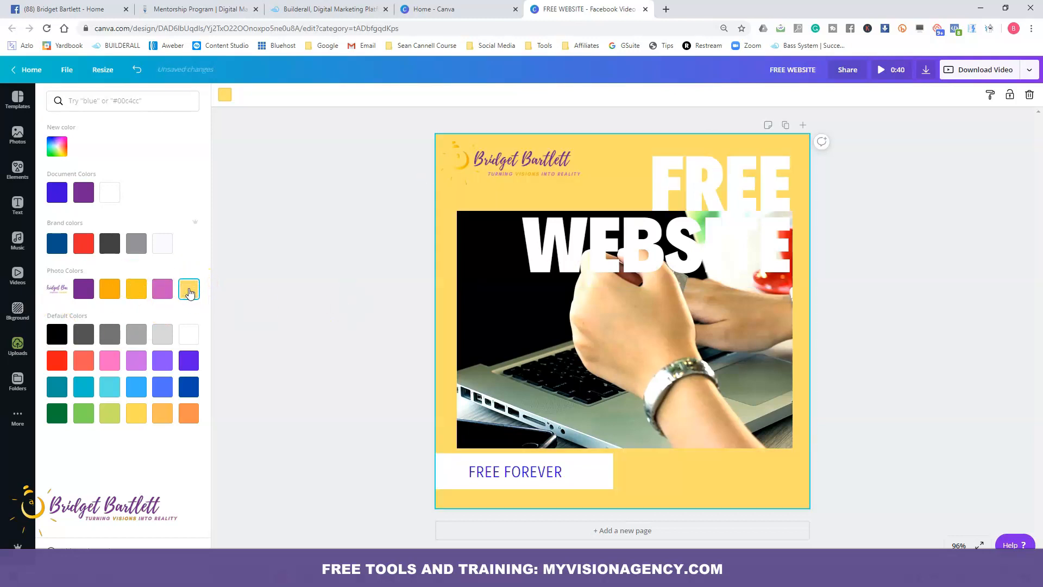
pyautogui.click(110, 290)
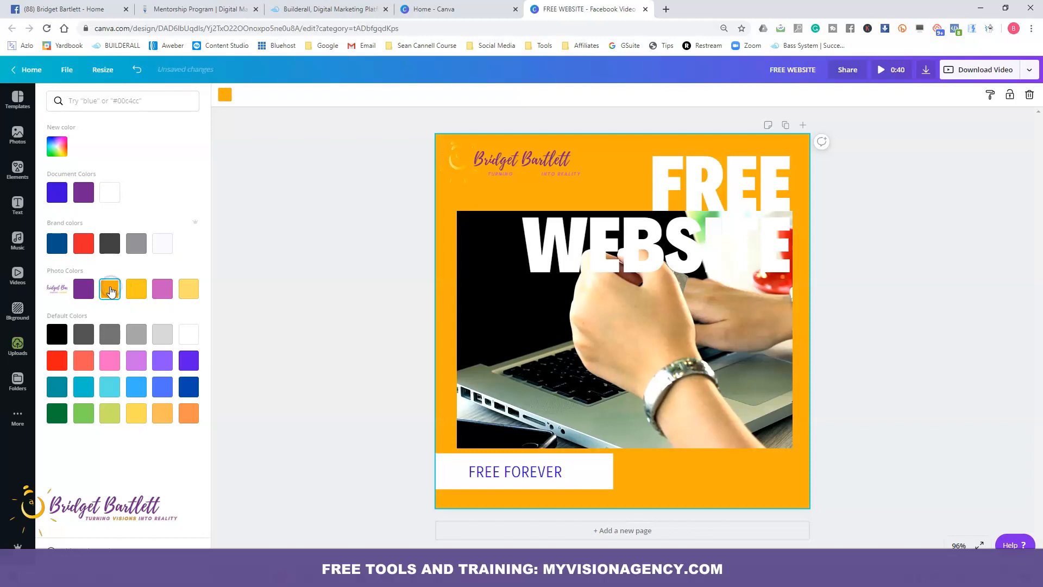
pyautogui.click(136, 289)
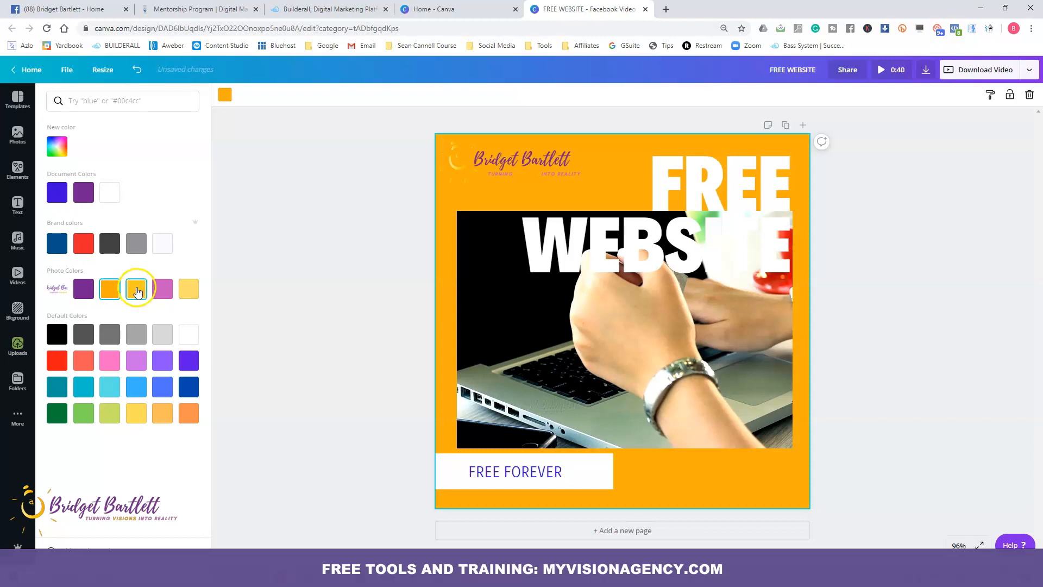
pyautogui.click(196, 292)
pyautogui.click(55, 333)
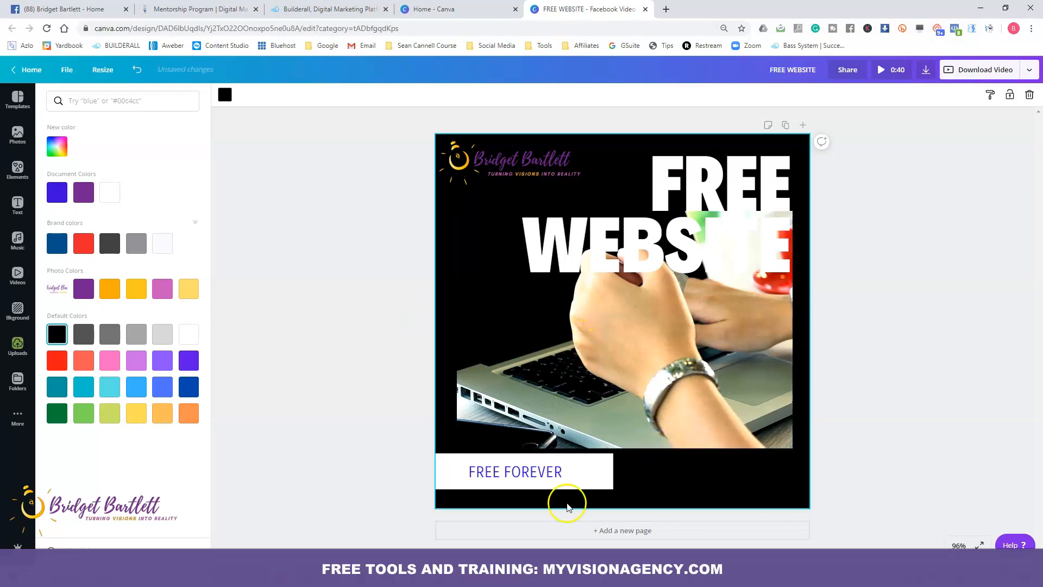
# Recolor the FREE FOREVER caption text with the dark purple from the logo's photo colors
pyautogui.click(558, 473)
pyautogui.moveTo(568, 472); pyautogui.dragTo(484, 470)
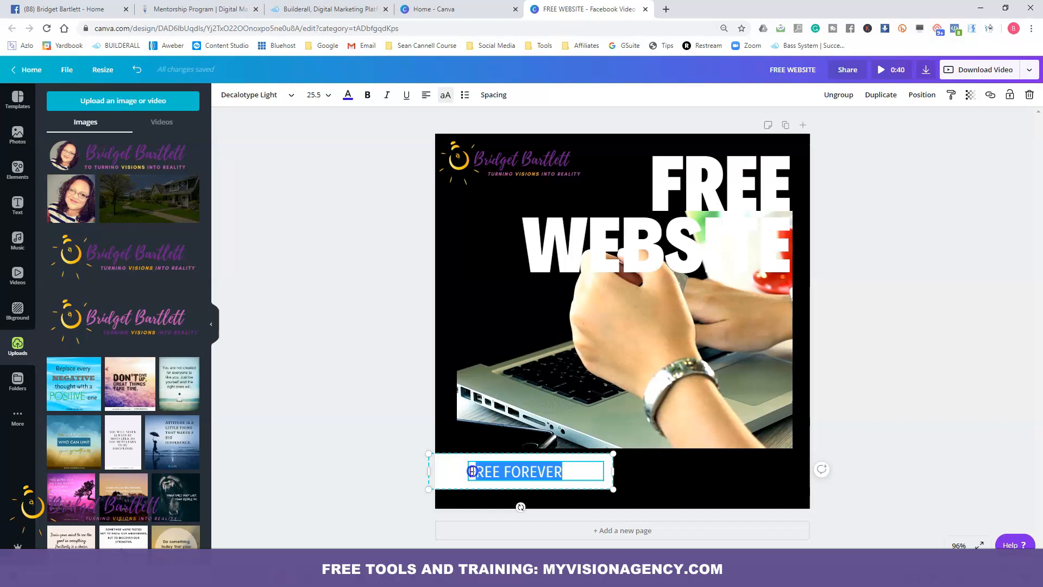
pyautogui.click(348, 95)
pyautogui.click(83, 288)
pyautogui.click(379, 320)
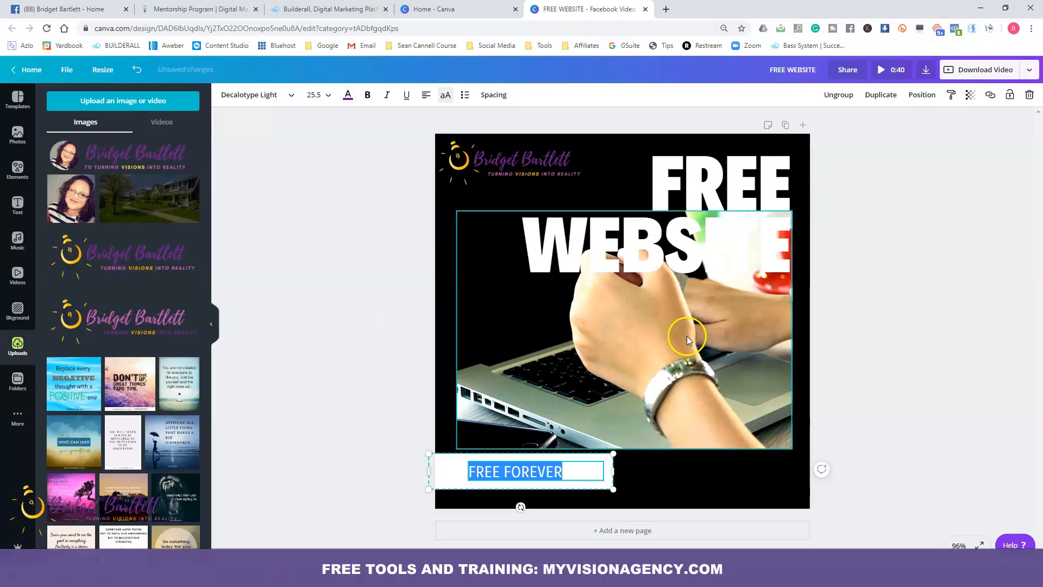
pyautogui.click(711, 470)
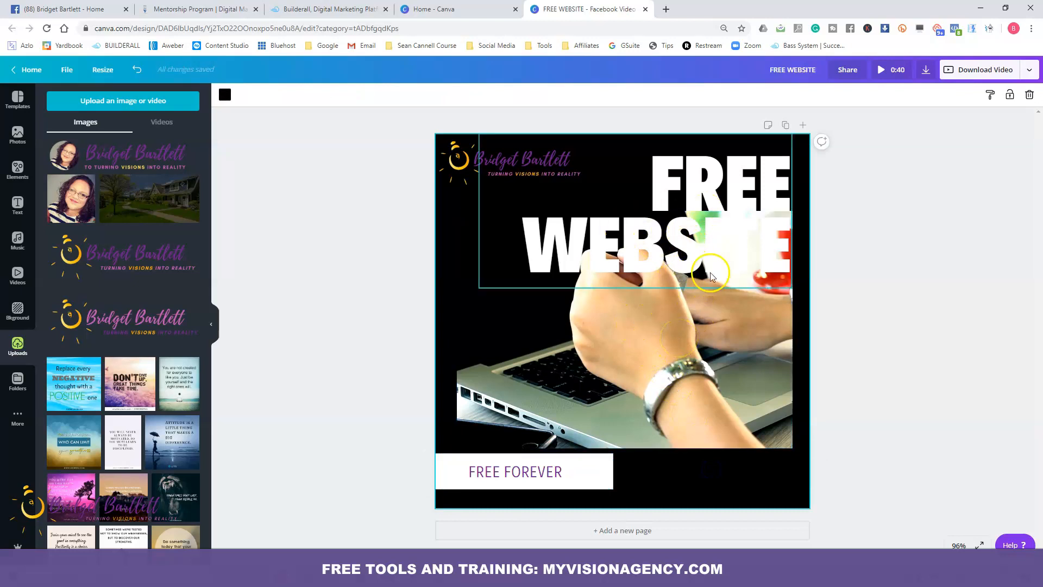
# Recolor the whole FREE WEBSITE title with the pale yellow from the logo's photo colors
pyautogui.click(712, 256)
pyautogui.doubleClick(533, 247)
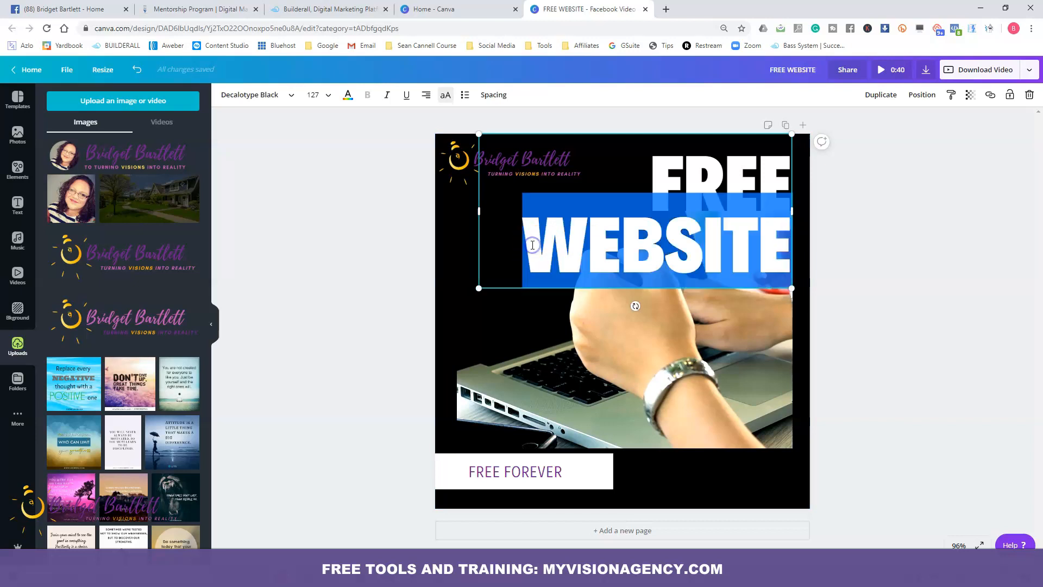
pyautogui.moveTo(657, 170); pyautogui.dragTo(778, 235)
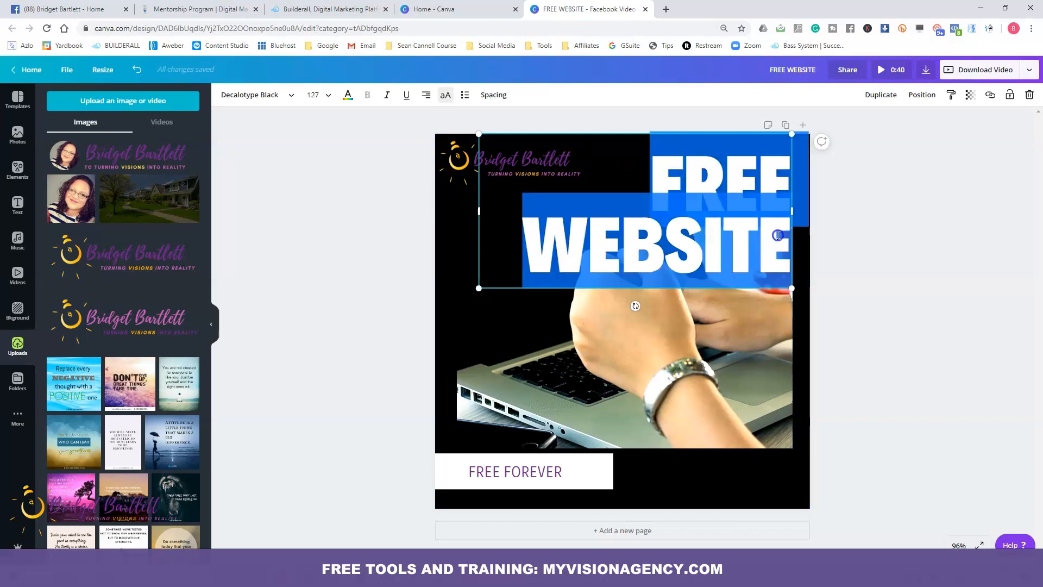
pyautogui.click(348, 95)
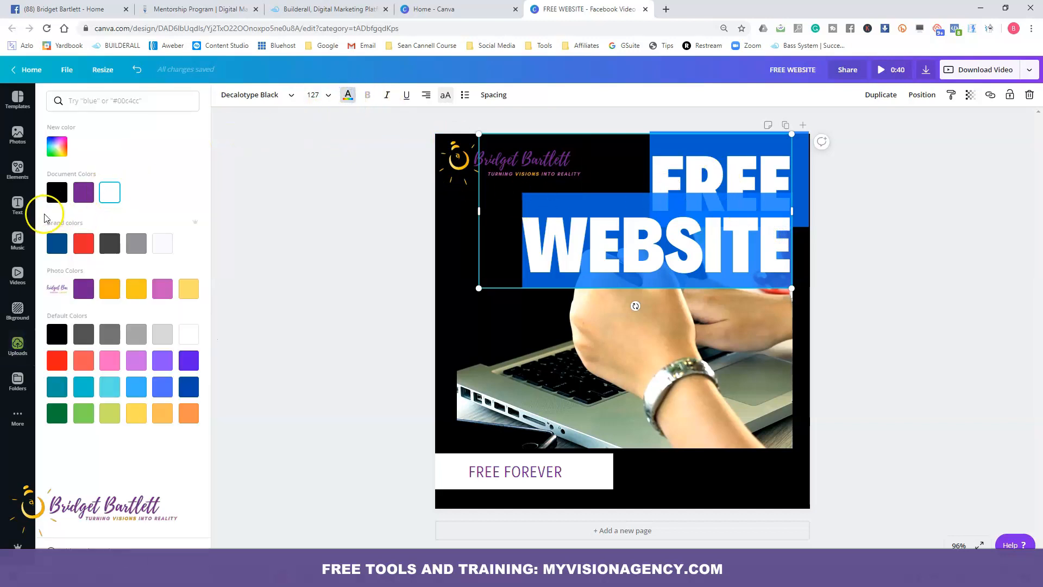
pyautogui.click(190, 289)
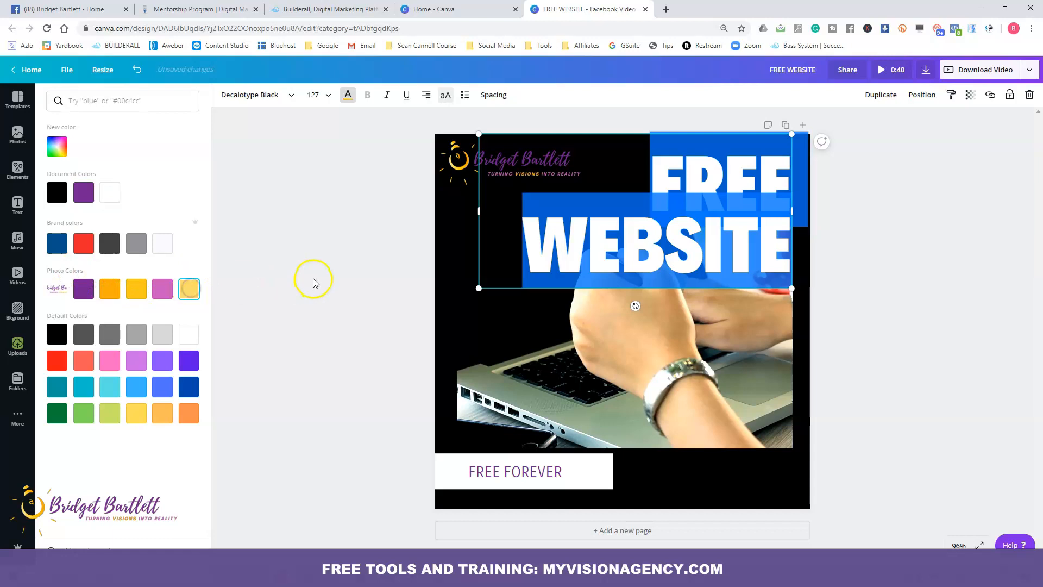
pyautogui.click(314, 279)
pyautogui.click(405, 304)
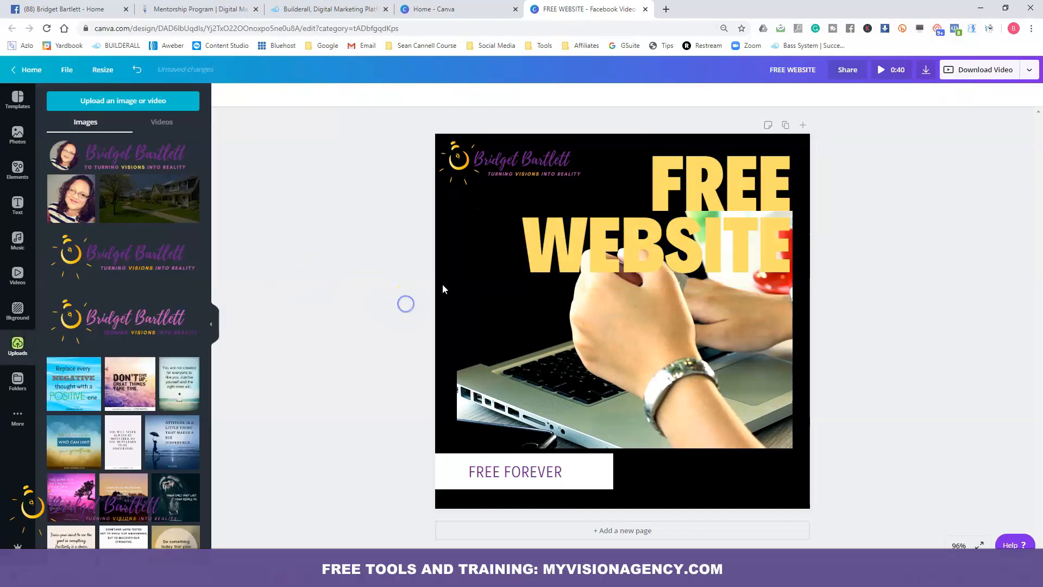
# Recolor only the word WEBSITE in the title with the pink from the logo's photo colors
pyautogui.click(651, 303)
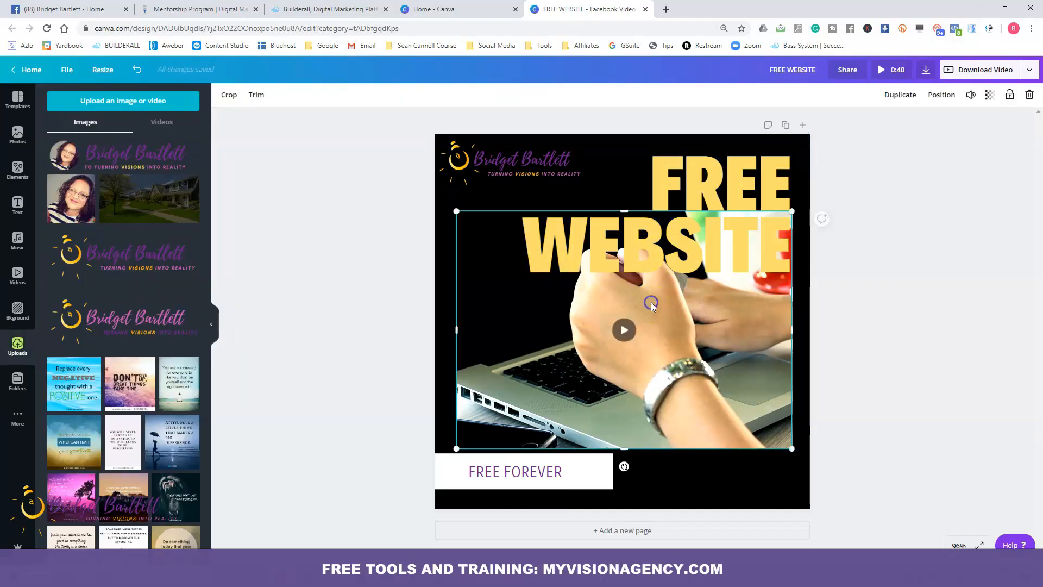
pyautogui.click(640, 245)
pyautogui.moveTo(523, 247); pyautogui.dragTo(783, 255)
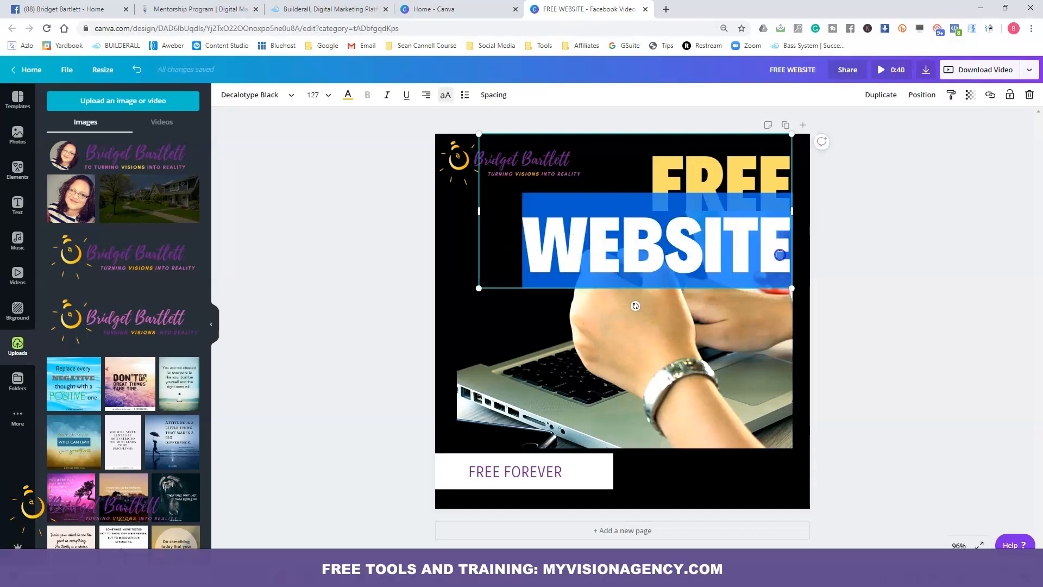
pyautogui.click(349, 96)
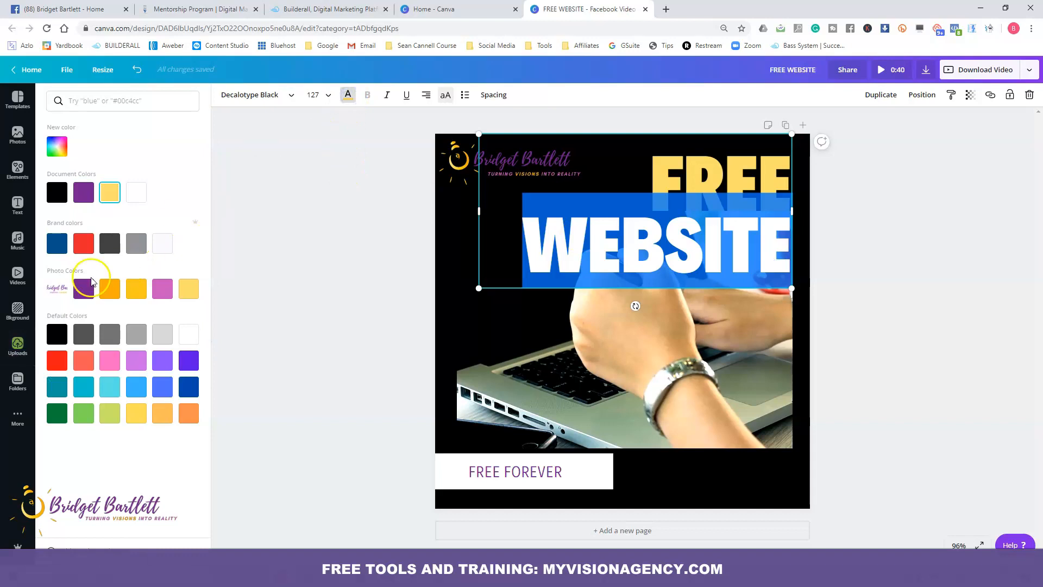
pyautogui.click(162, 289)
pyautogui.click(343, 292)
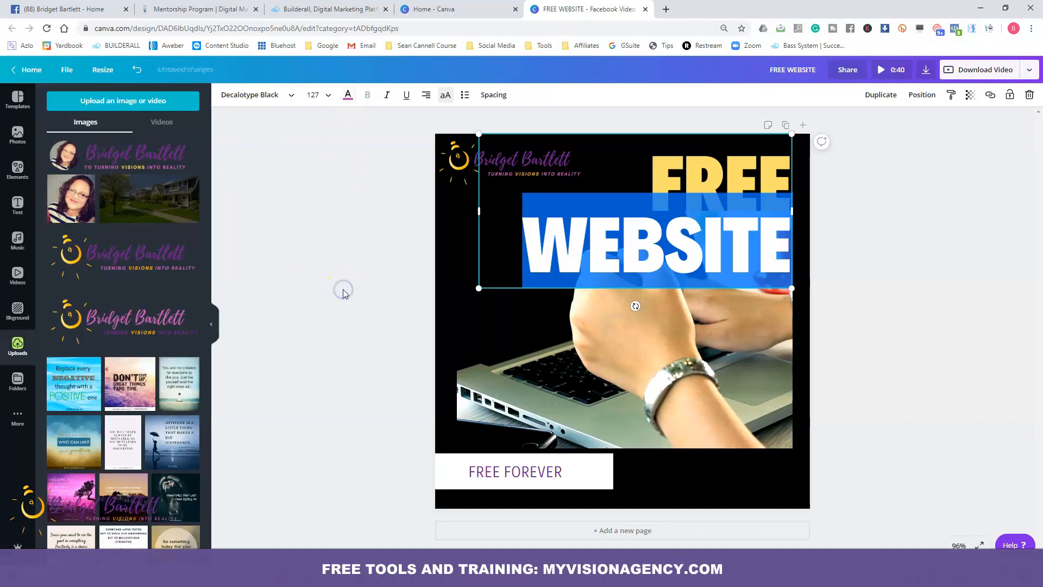
pyautogui.click(893, 497)
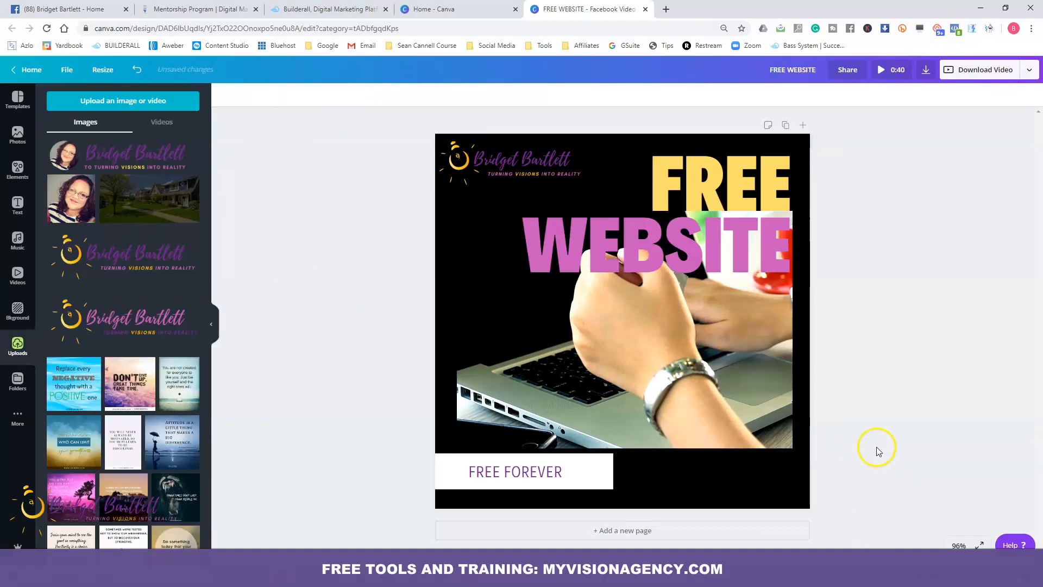
# Move the FREE WEBSITE title slightly up and the laptop video down, so the video's lower edge runs behind the white caption box
pyautogui.moveTo(706, 190); pyautogui.dragTo(707, 178)
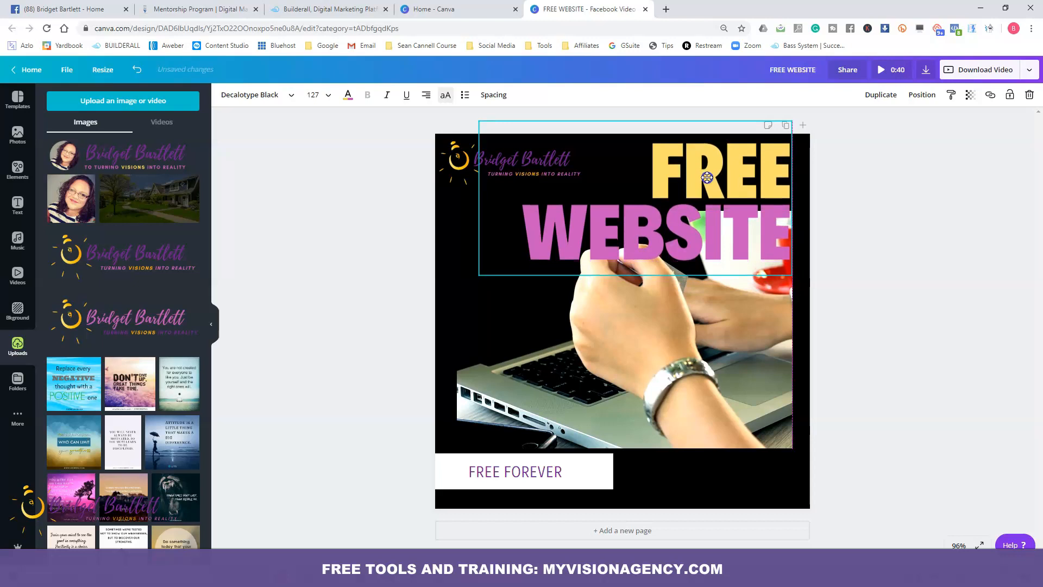
pyautogui.click(691, 343)
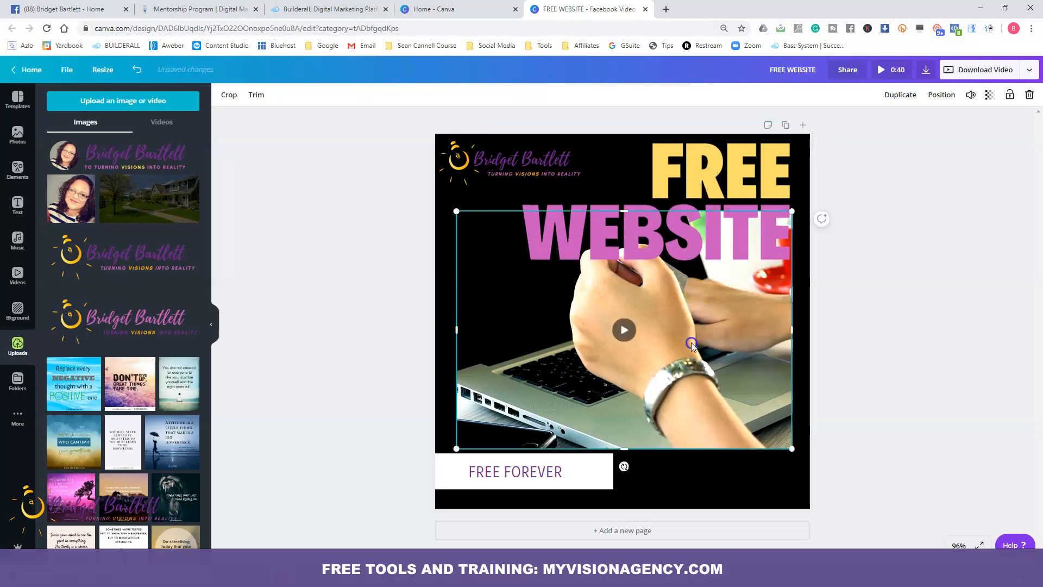
pyautogui.moveTo(689, 352); pyautogui.dragTo(687, 369)
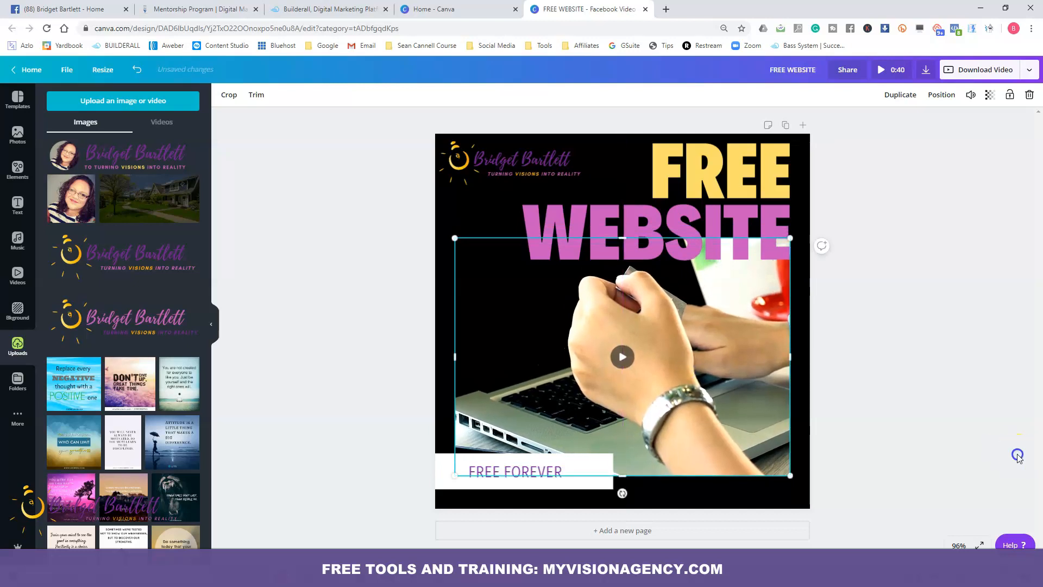
pyautogui.click(1008, 456)
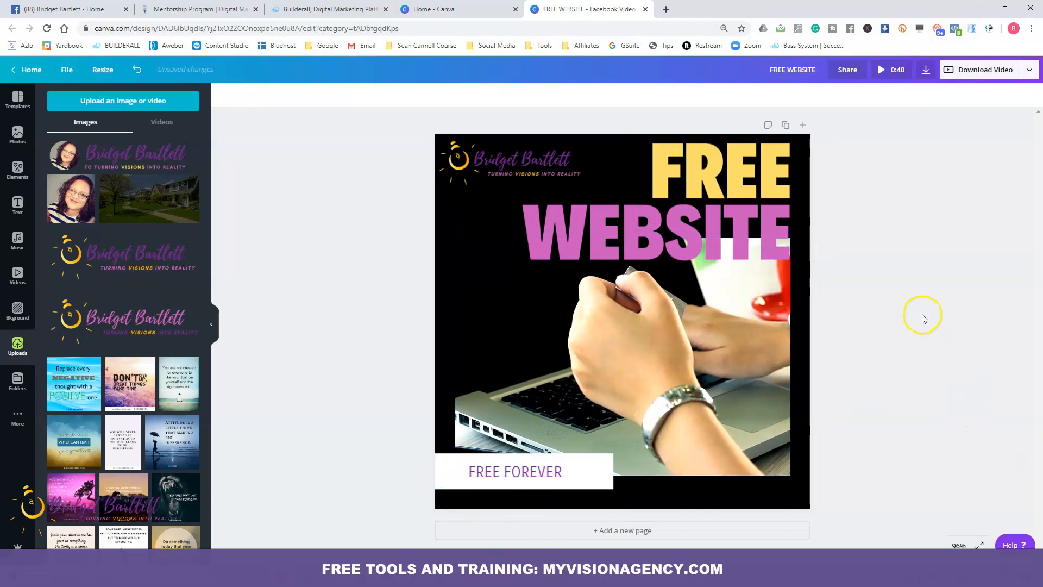
# Enlarge the light bulb logo slightly from its corner, keeping it clear of the word FREE
pyautogui.click(531, 145)
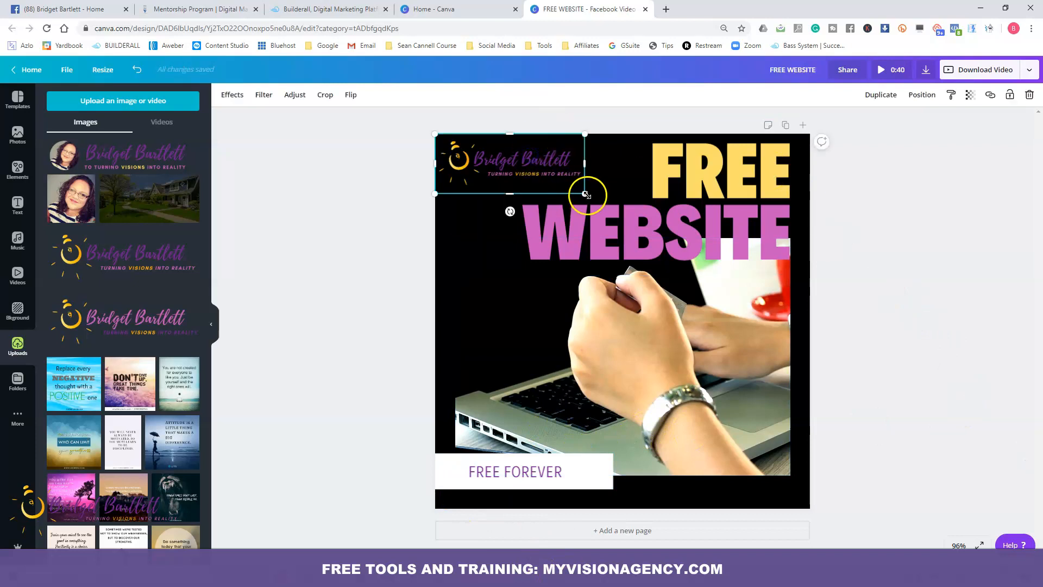
pyautogui.moveTo(607, 200); pyautogui.dragTo(614, 206)
pyautogui.click(935, 285)
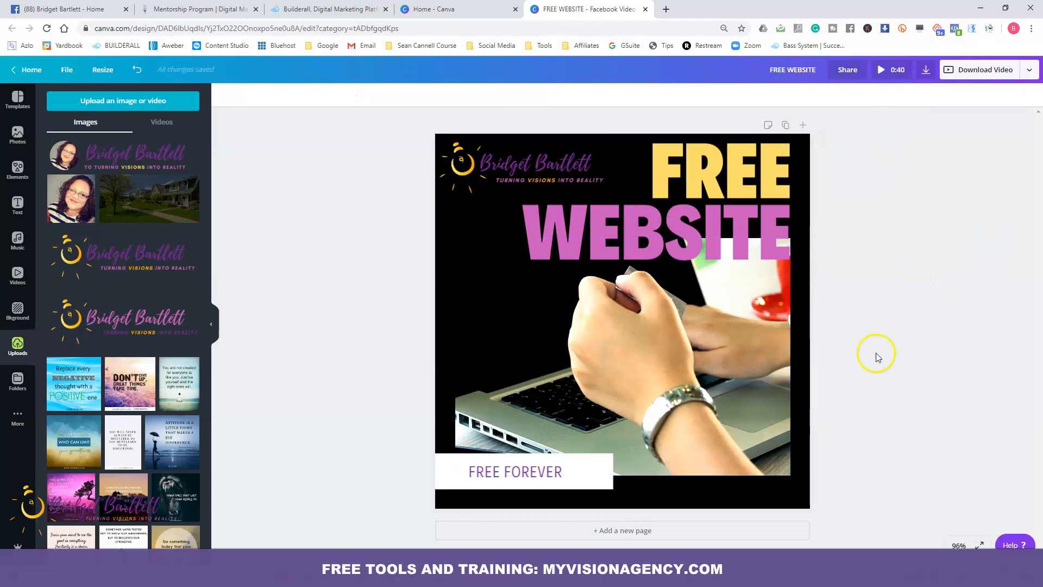
# Center the laptop video horizontally on the page and raise it slightly
pyautogui.moveTo(659, 361); pyautogui.dragTo(662, 362)
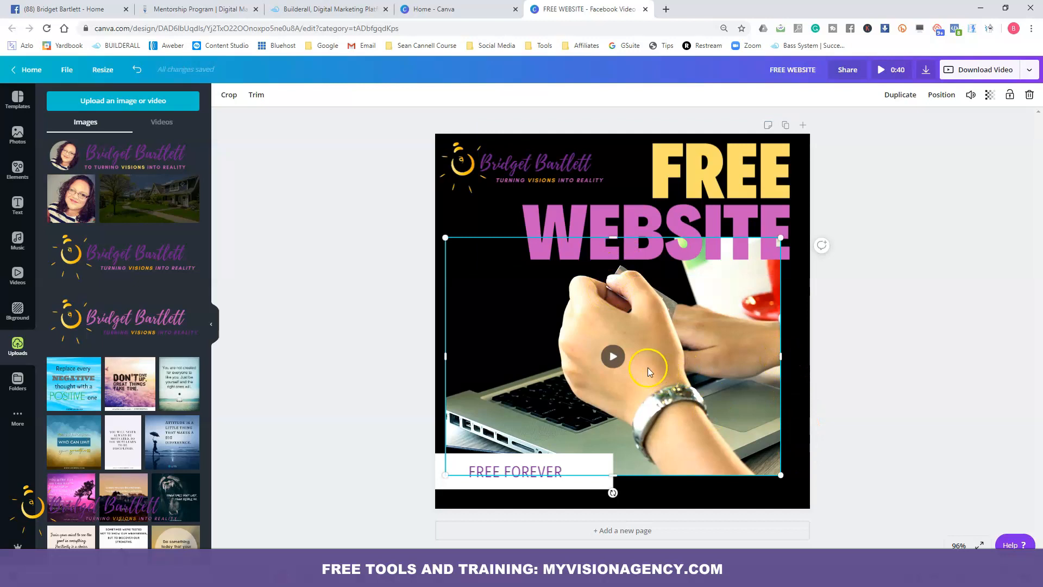
pyautogui.moveTo(650, 366); pyautogui.dragTo(653, 361)
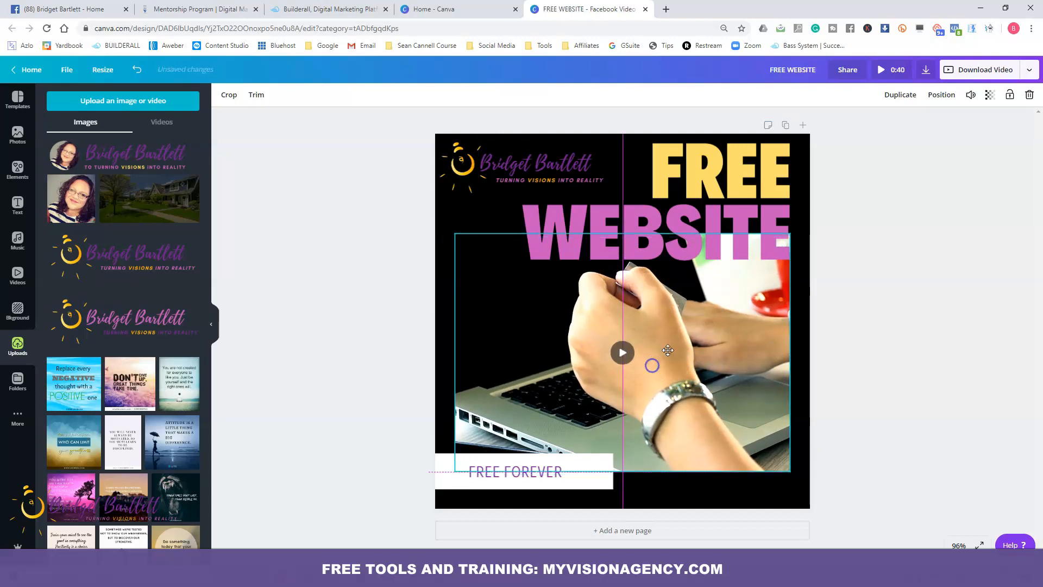
pyautogui.click(892, 232)
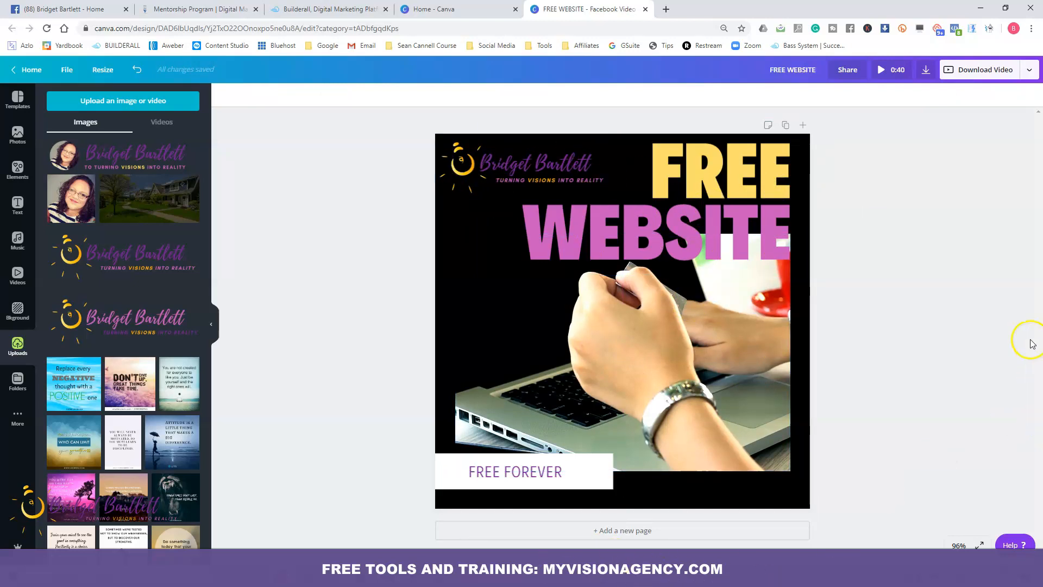
# Extend the white box's caption to read "FREE FOREVER **NO CREDIT CARD REQUIRED**"
pyautogui.click(565, 474)
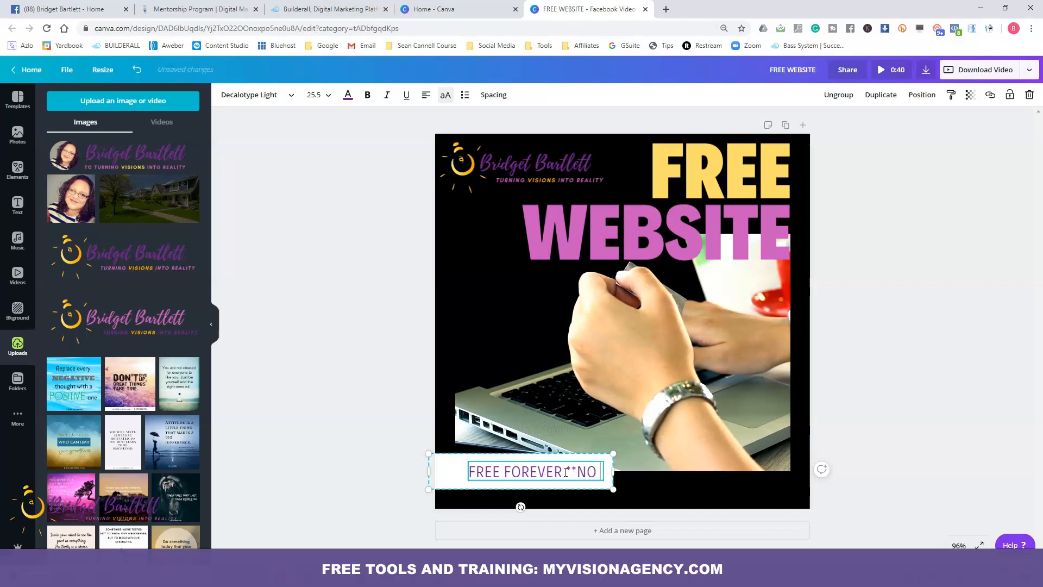
pyautogui.write('CREDIT CARD RE')
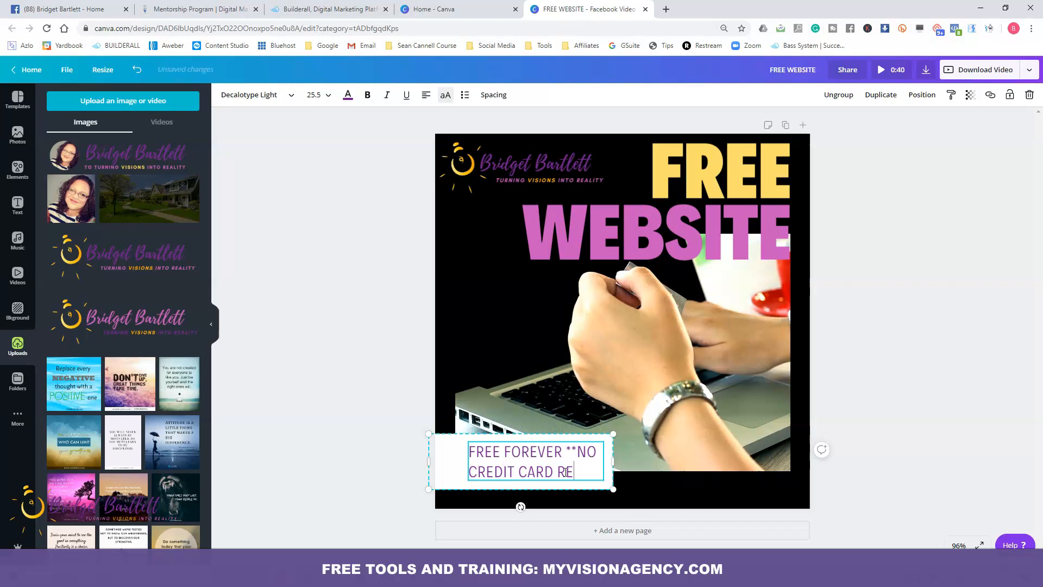
pyautogui.write('IRED**')
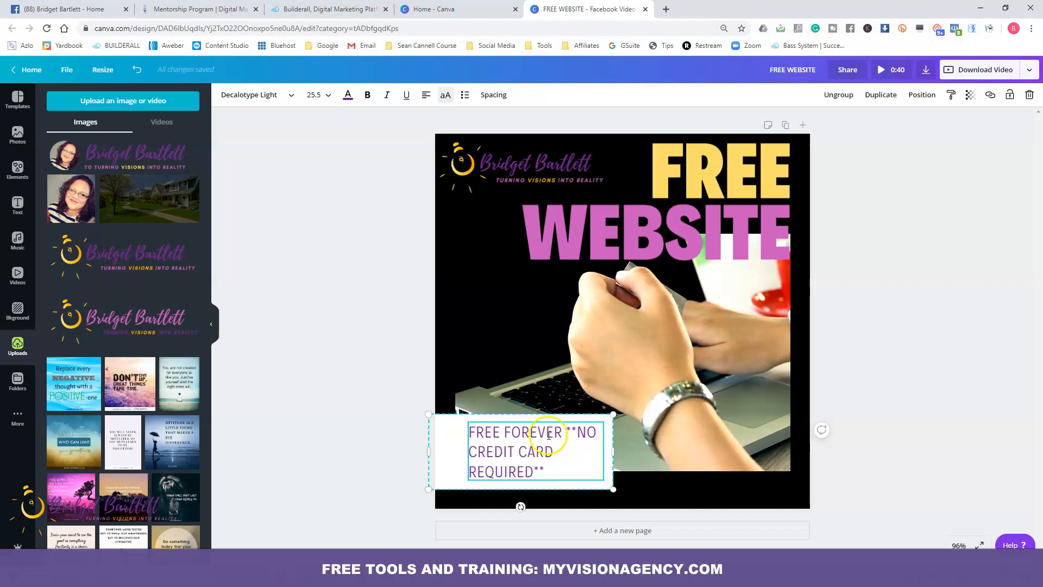
# Set the caption text's font size to 21
pyautogui.moveTo(566, 431); pyautogui.dragTo(579, 466)
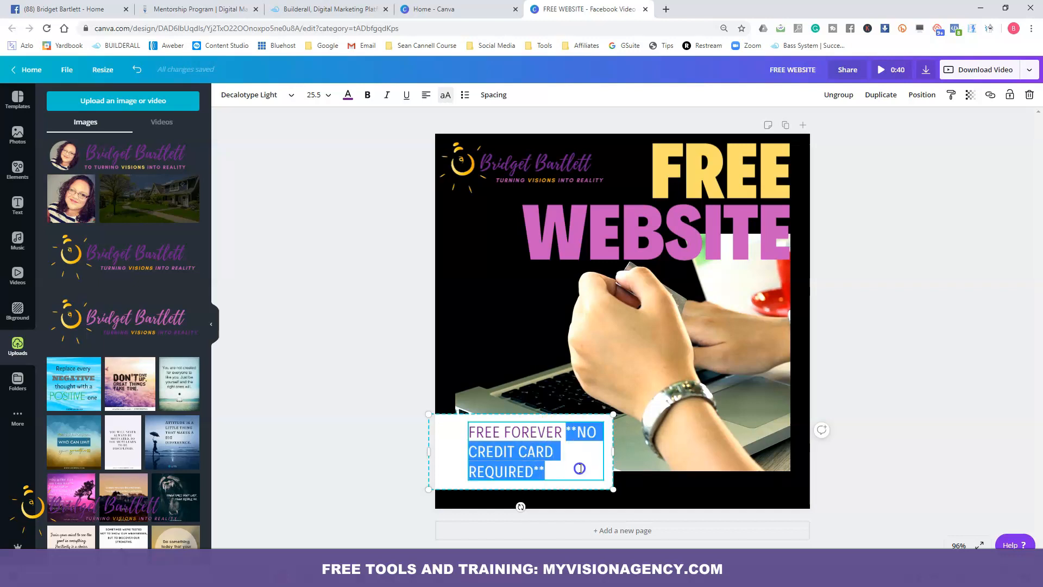
pyautogui.click(324, 96)
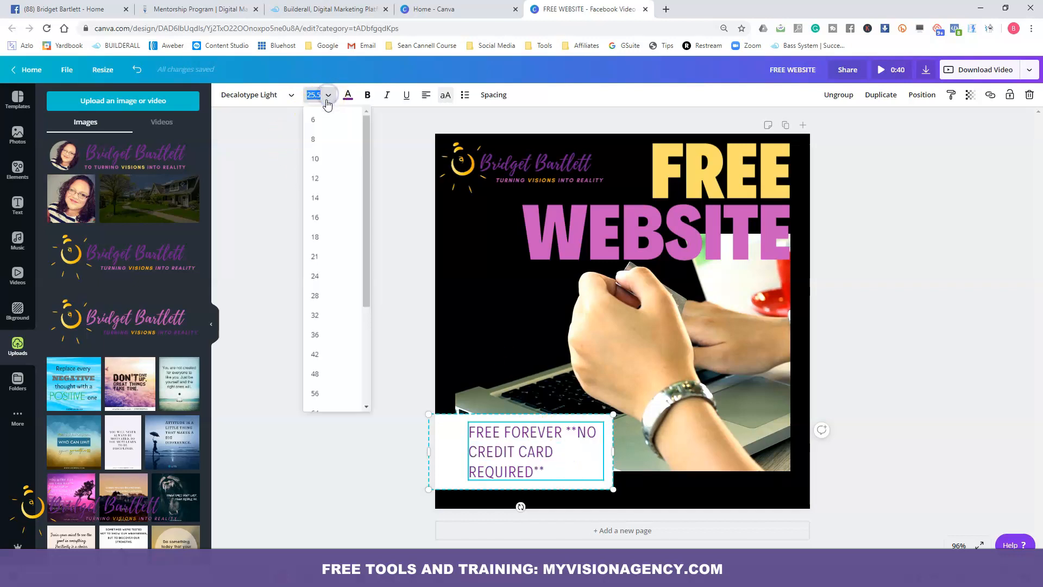
pyautogui.click(316, 256)
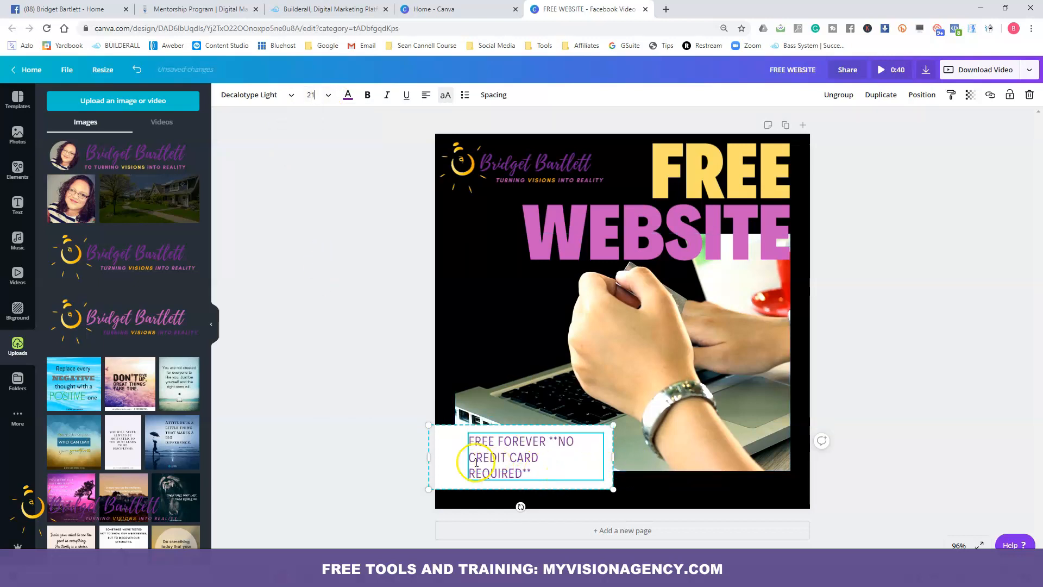
# Widen the white caption box to about 717 so its text fits on one line, and shift it left past the page's edge
pyautogui.click(930, 438)
pyautogui.click(525, 455)
pyautogui.moveTo(525, 456); pyautogui.dragTo(520, 457)
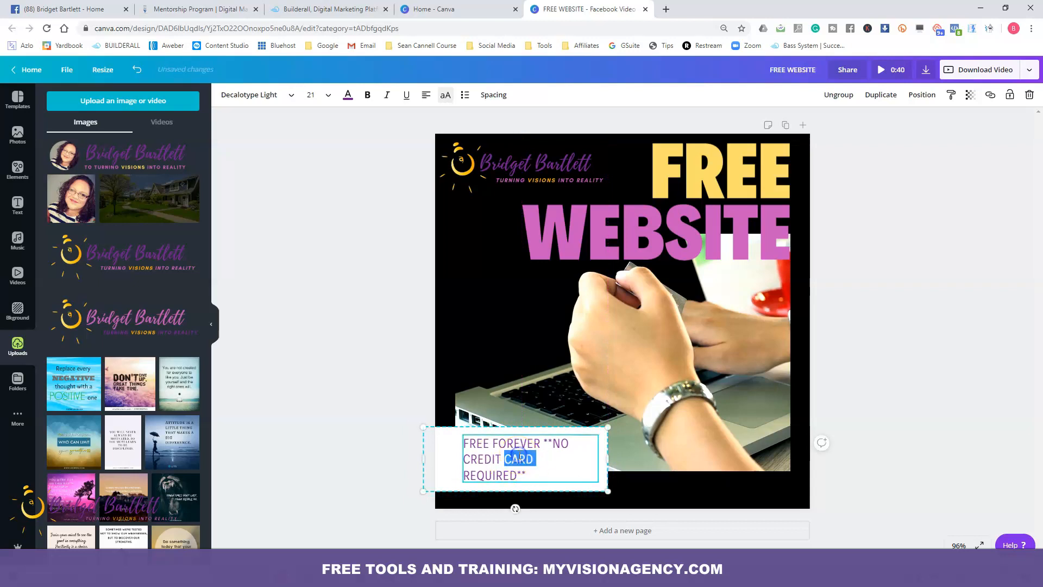
pyautogui.click(546, 443)
pyautogui.moveTo(549, 441); pyautogui.dragTo(569, 473)
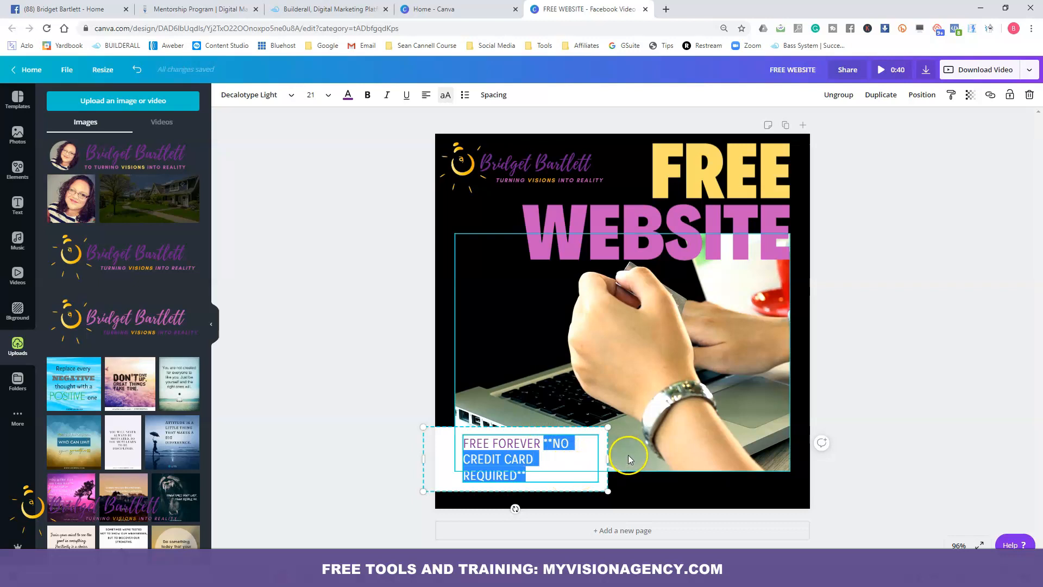
pyautogui.moveTo(635, 460); pyautogui.dragTo(759, 462)
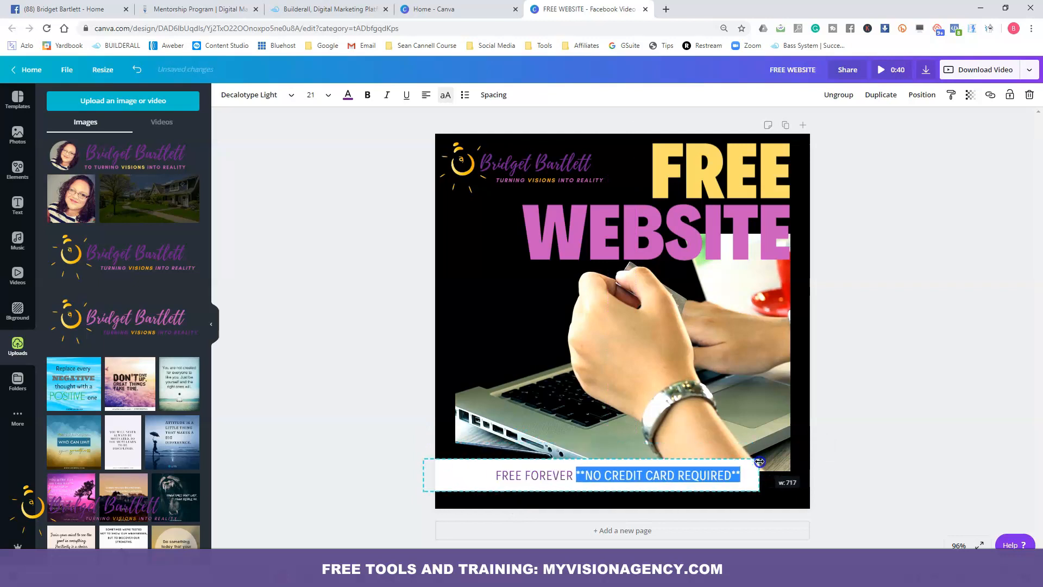
pyautogui.moveTo(475, 472); pyautogui.dragTo(445, 469)
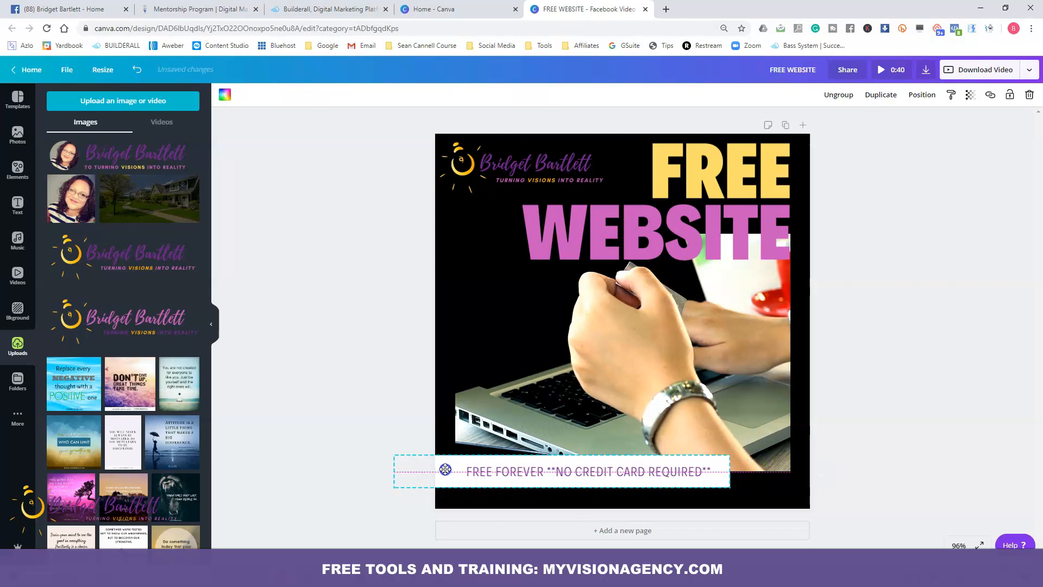
pyautogui.click(338, 350)
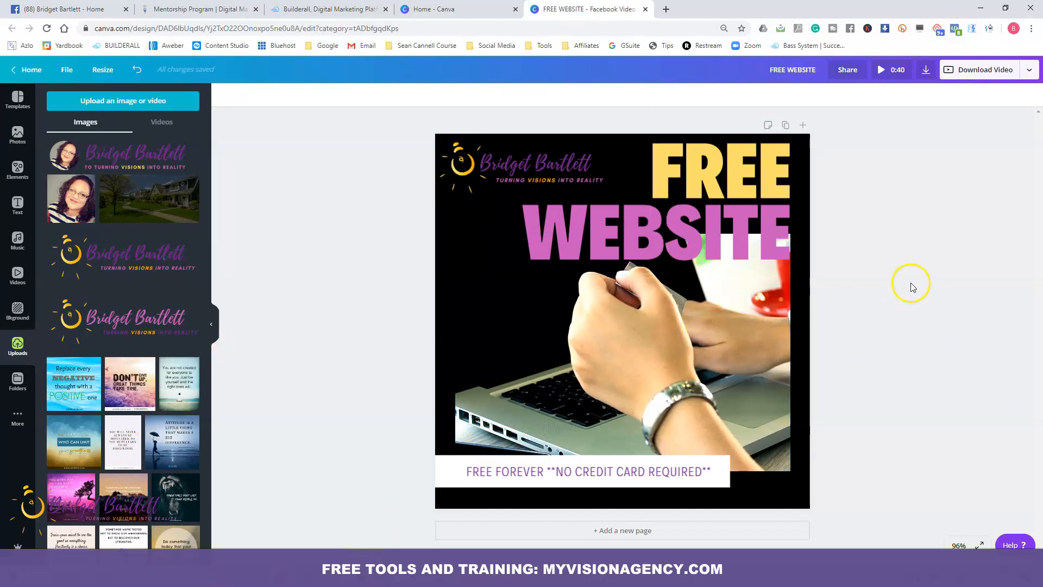
# Play a preview of the finished design and download it with the Video file type
pyautogui.click(894, 69)
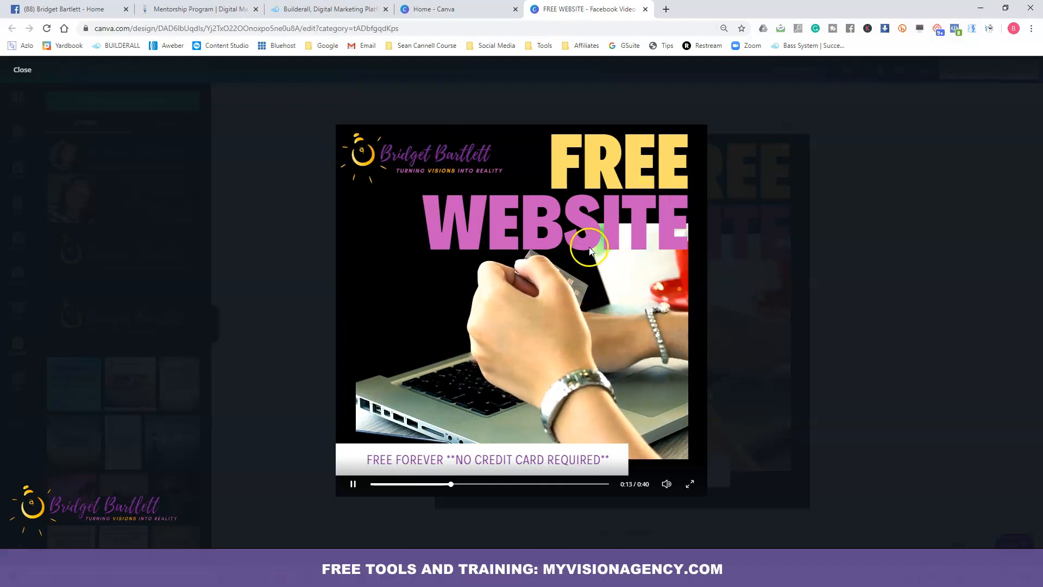
pyautogui.click(22, 69)
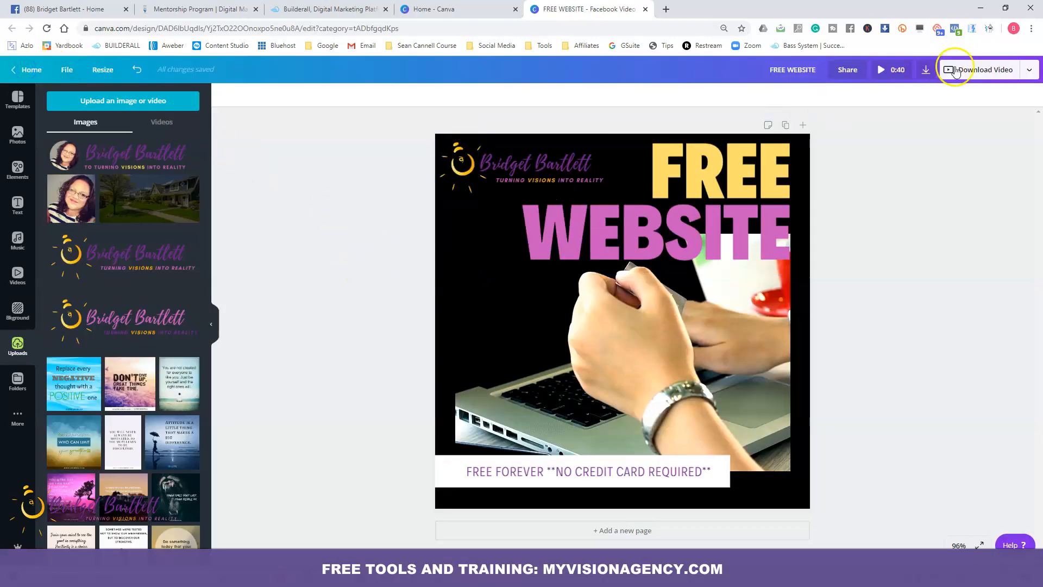
pyautogui.click(928, 73)
pyautogui.click(927, 72)
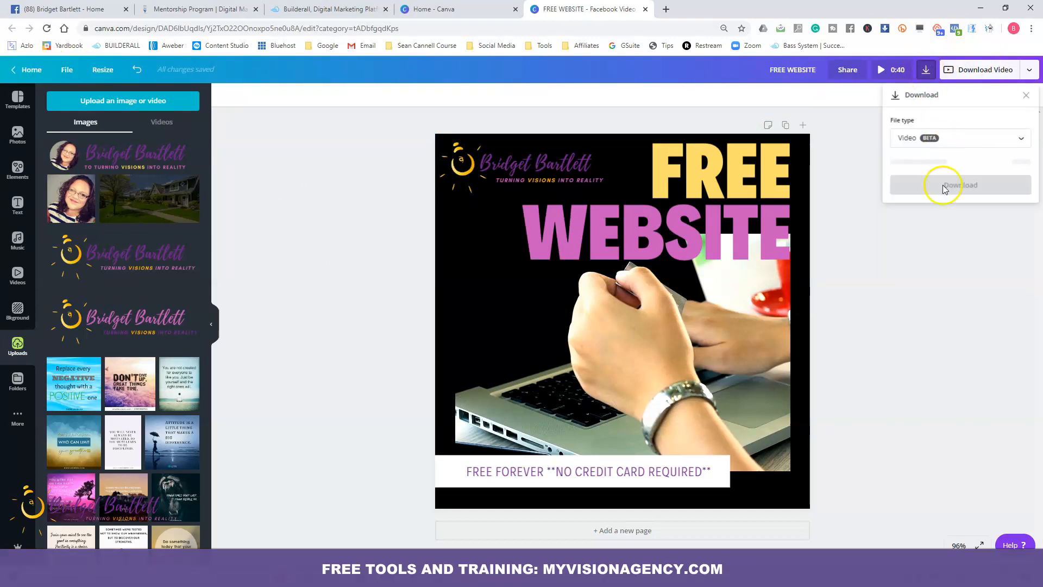
pyautogui.click(956, 163)
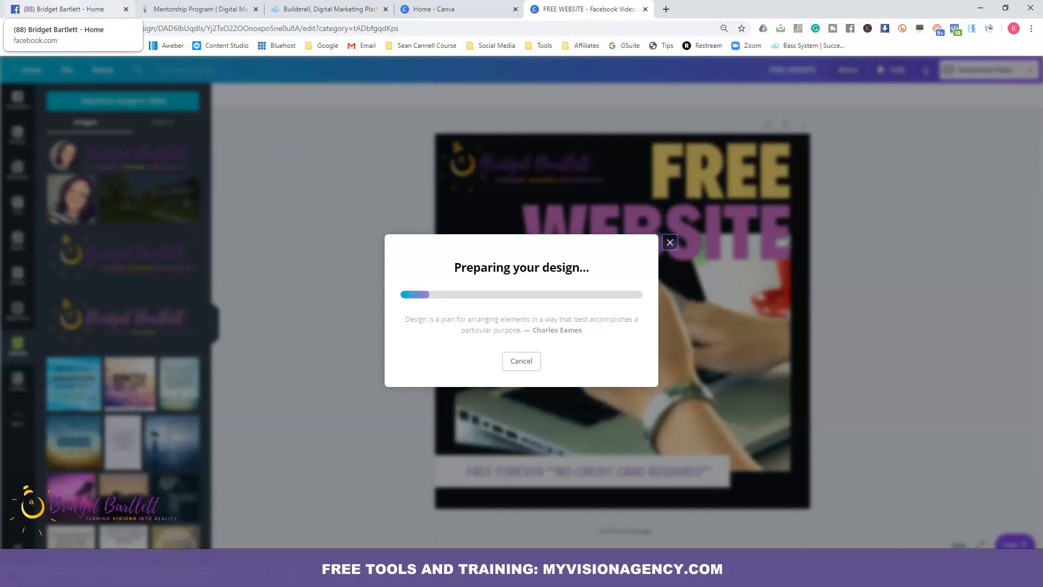
# Switch to the Facebook page and start a new post with the promo video attached
pyautogui.click(59, 9)
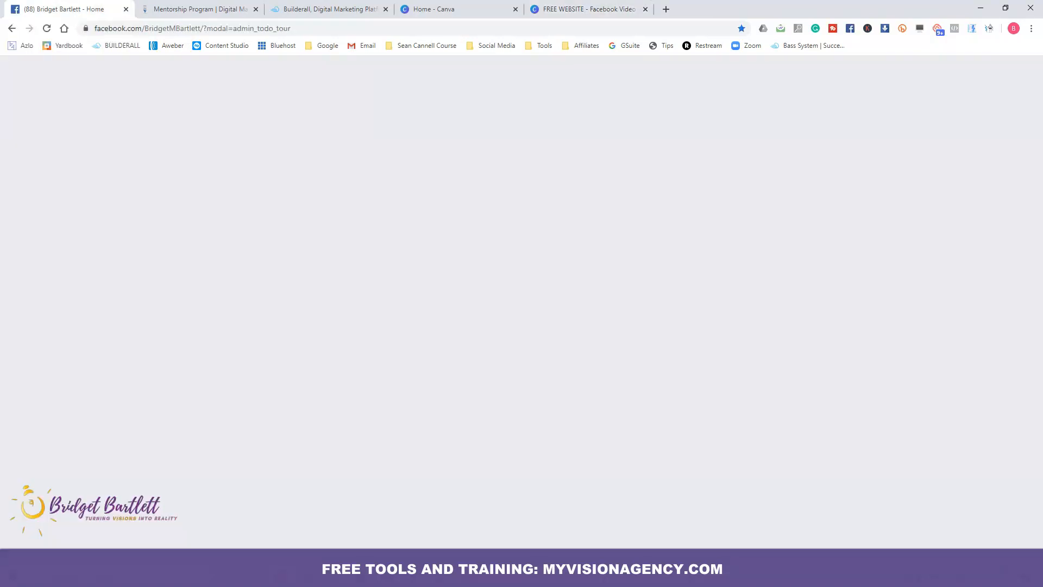
pyautogui.scroll(20, 856, 335)
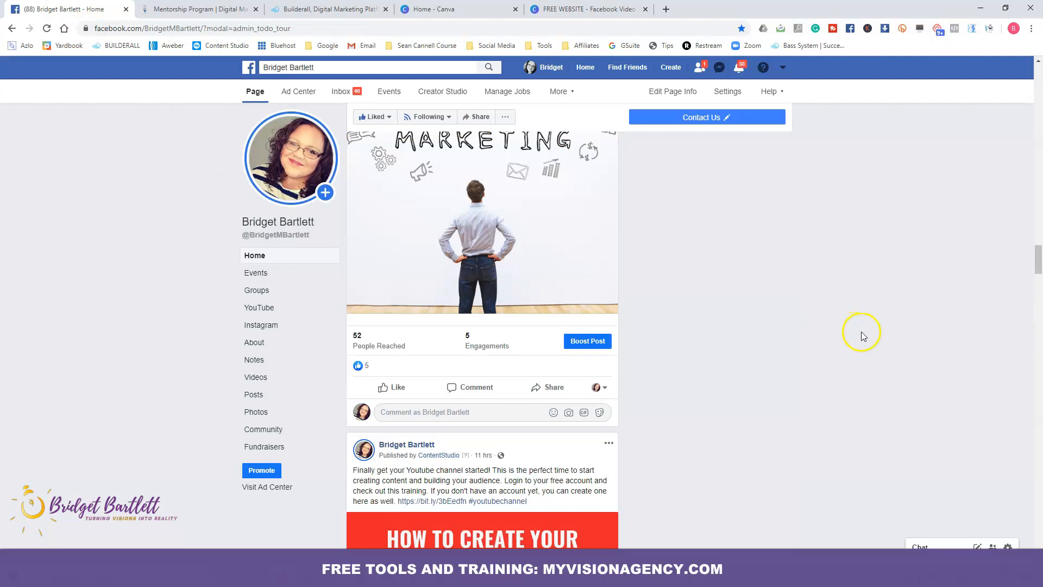
pyautogui.scroll(8, 871, 334)
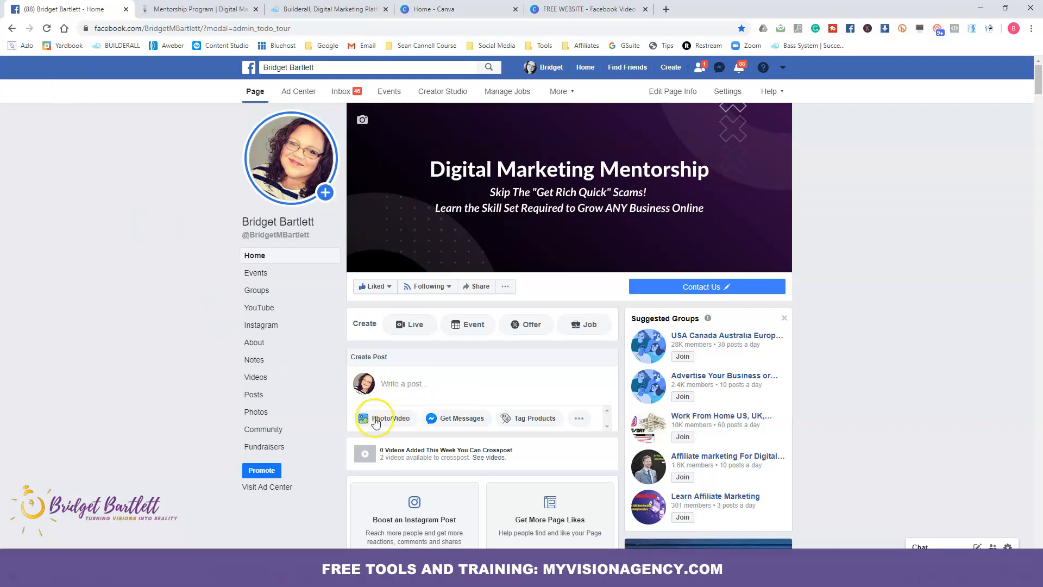
pyautogui.click(405, 421)
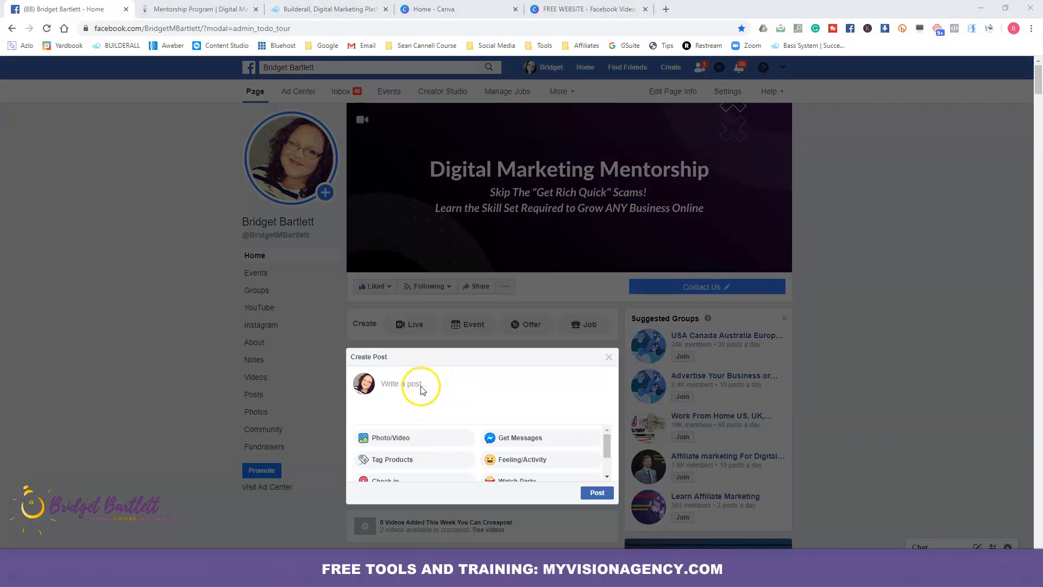
pyautogui.click(402, 437)
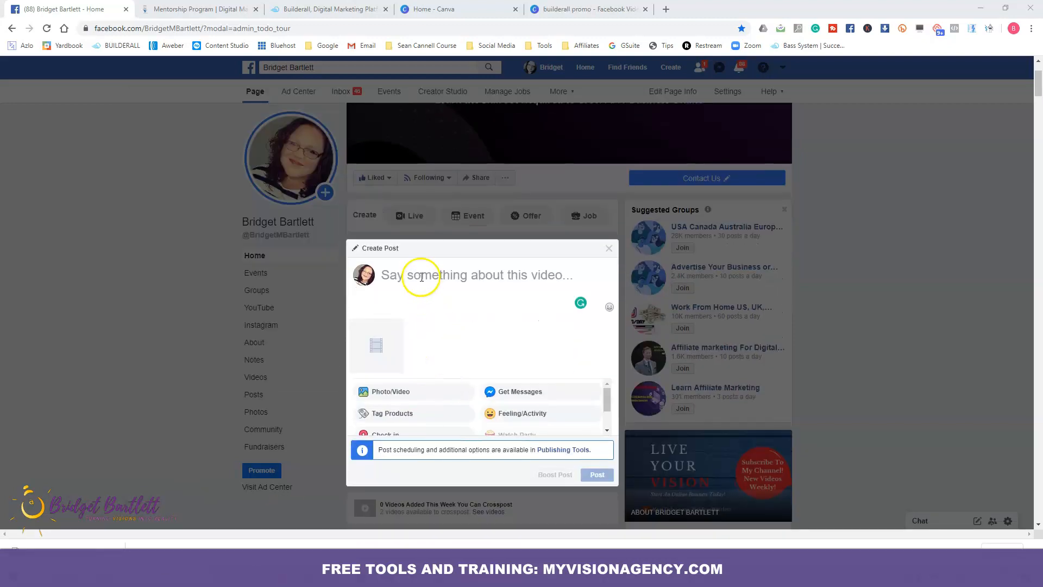
# Copy the Builderall landing page's headline and intro text into the Facebook post, rewording "And Builderall Helps You" to "We Can Help You"
pyautogui.click(420, 277)
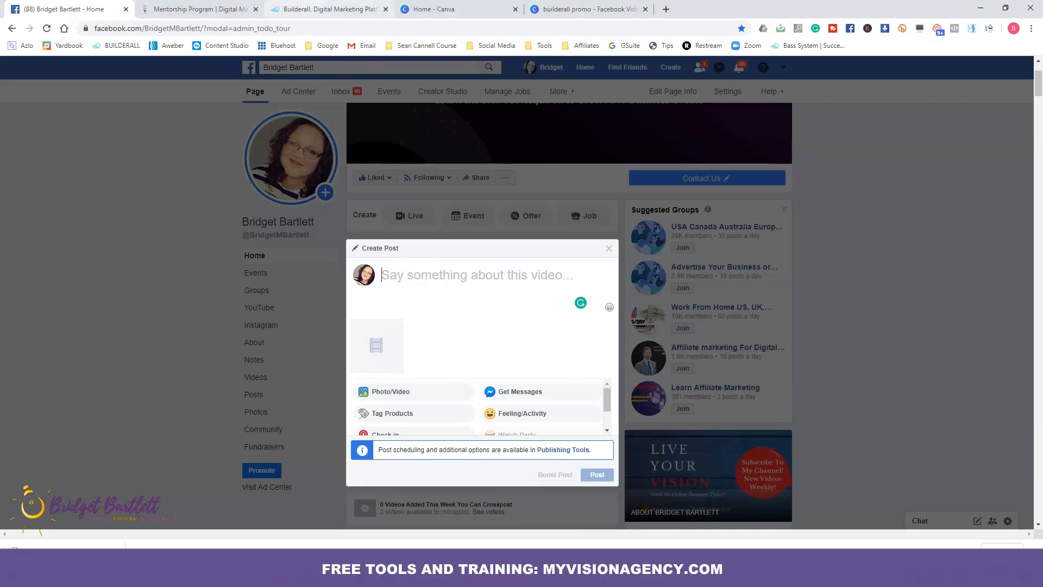
pyautogui.click(326, 9)
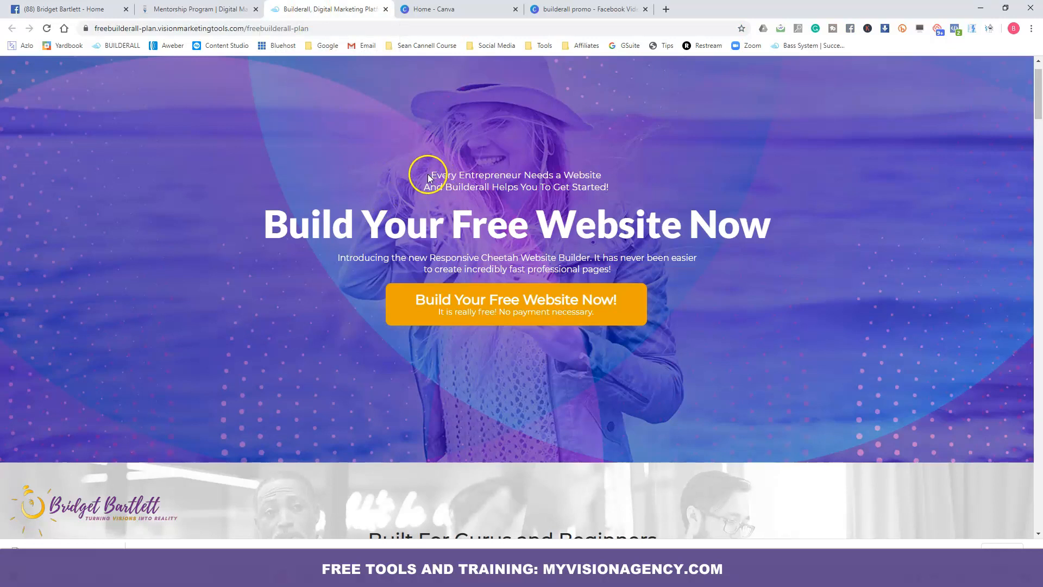
pyautogui.moveTo(429, 177); pyautogui.dragTo(698, 253)
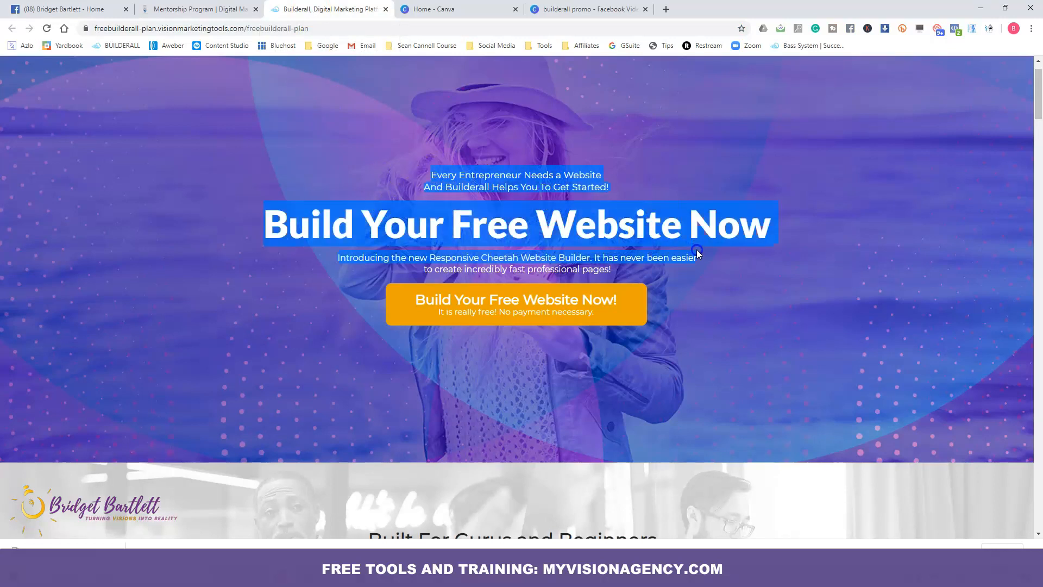
pyautogui.click(716, 270)
pyautogui.moveTo(648, 279); pyautogui.dragTo(614, 269)
pyautogui.rightClick(604, 219)
pyautogui.click(627, 228)
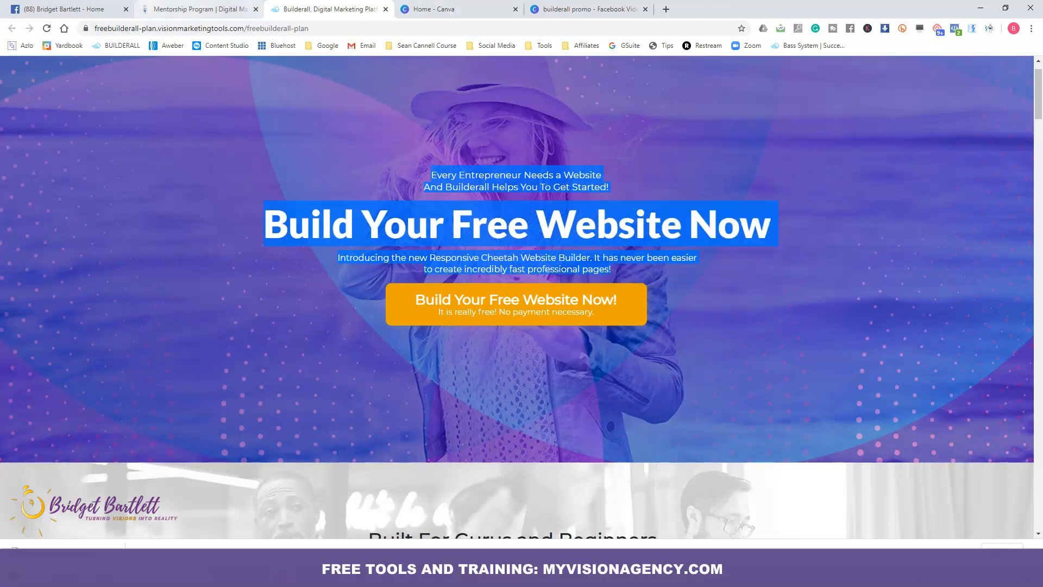
pyautogui.click(65, 10)
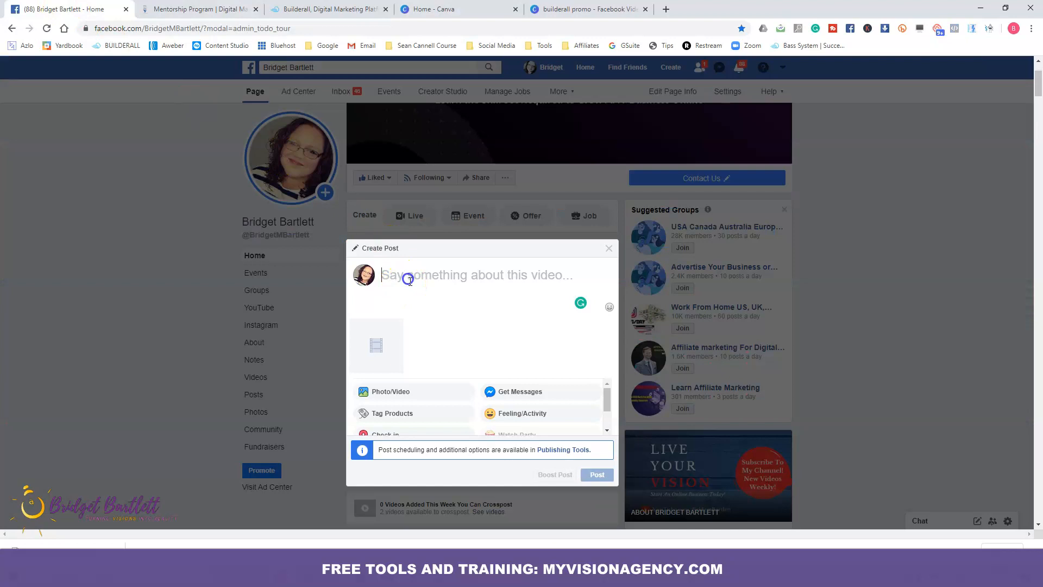
pyautogui.hotkey('ctrl', 'v')
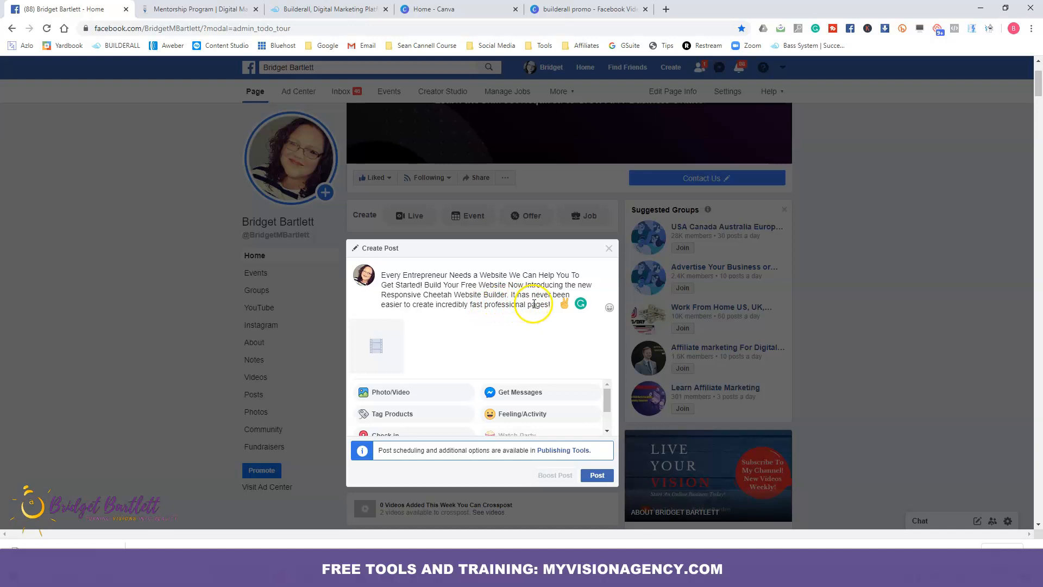
# Add the free Builderall landing page's web address at the end of the Facebook post text
pyautogui.click(202, 9)
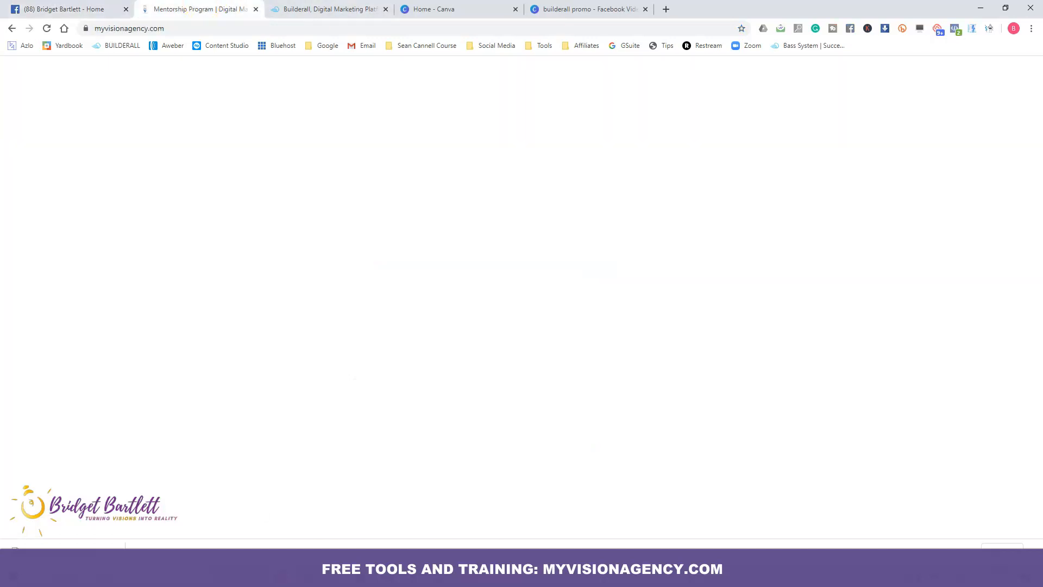
pyautogui.click(370, 10)
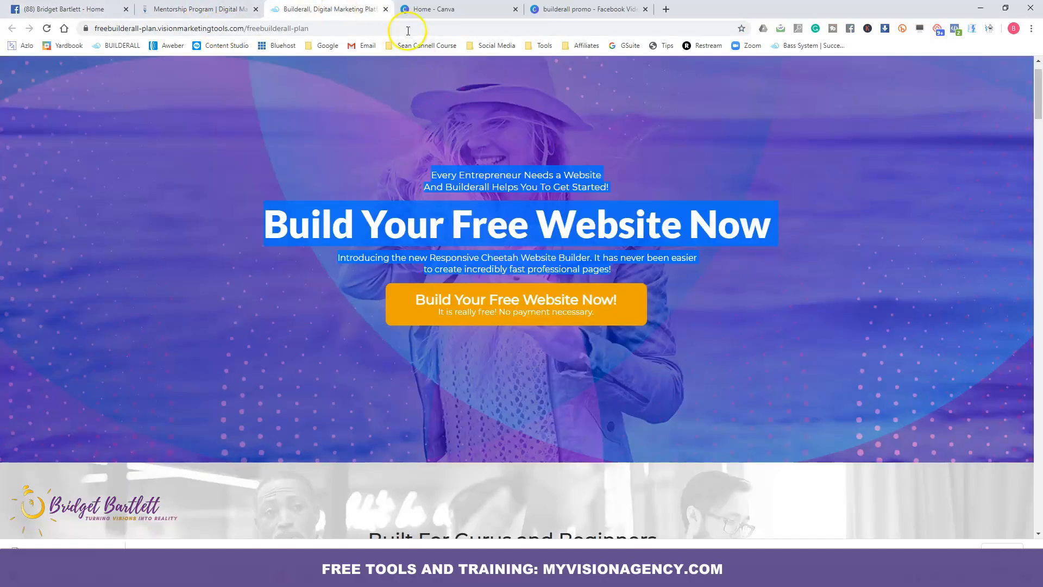
pyautogui.click(408, 31)
pyautogui.moveTo(408, 30); pyautogui.dragTo(61, 48)
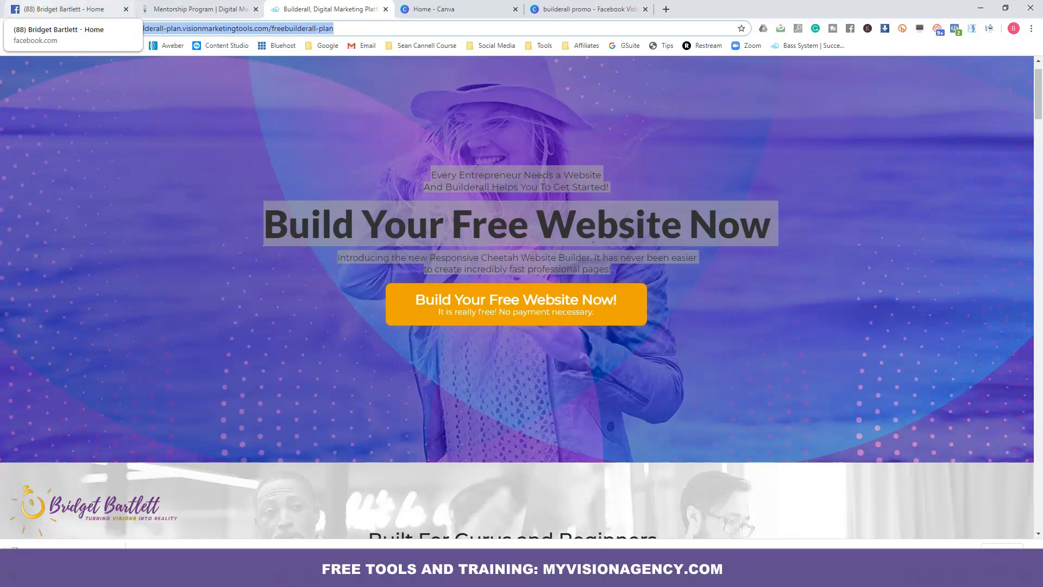
pyautogui.click(65, 9)
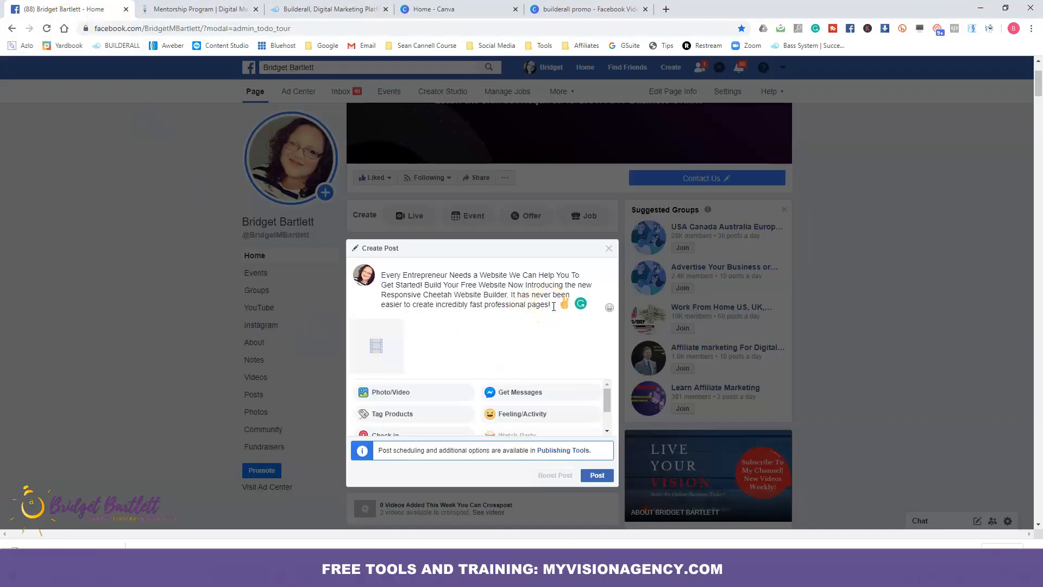
pyautogui.hotkey('ctrl', 'v')
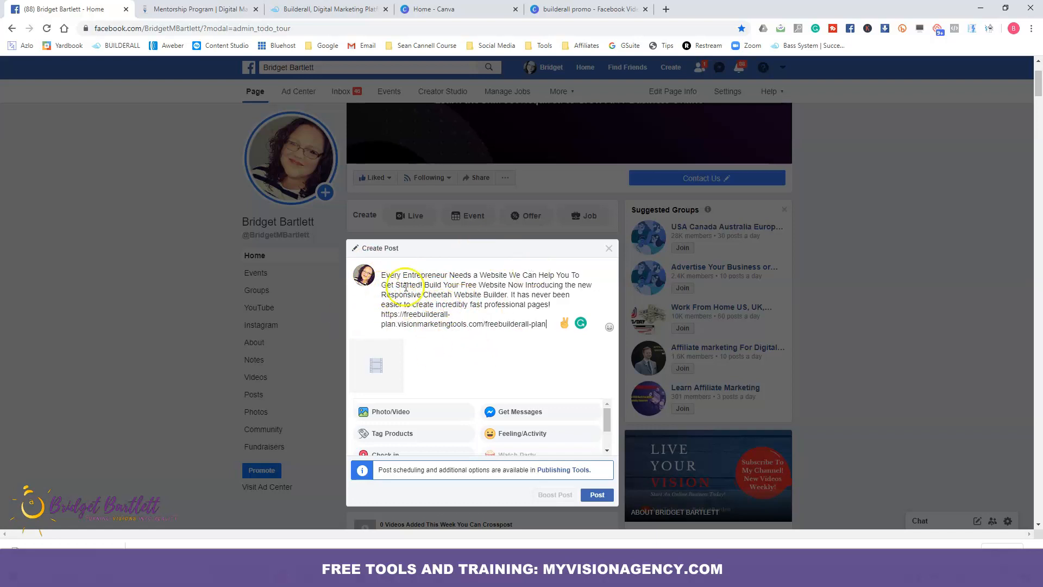
# Publish the video post and bring it into view on the Facebook page
pyautogui.moveTo(362, 369)
pyautogui.click(589, 496)
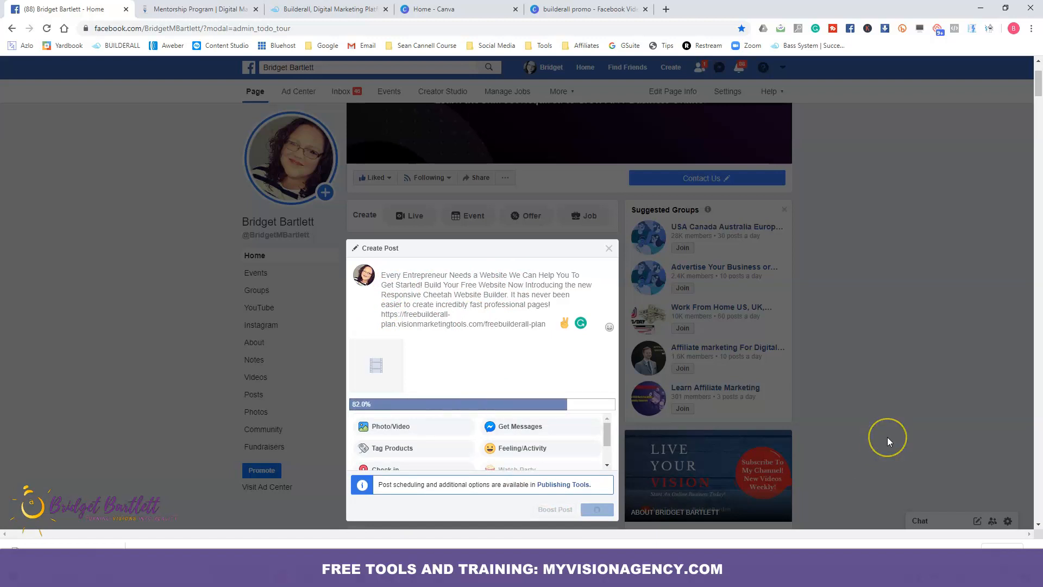
pyautogui.scroll(-5, 893, 382)
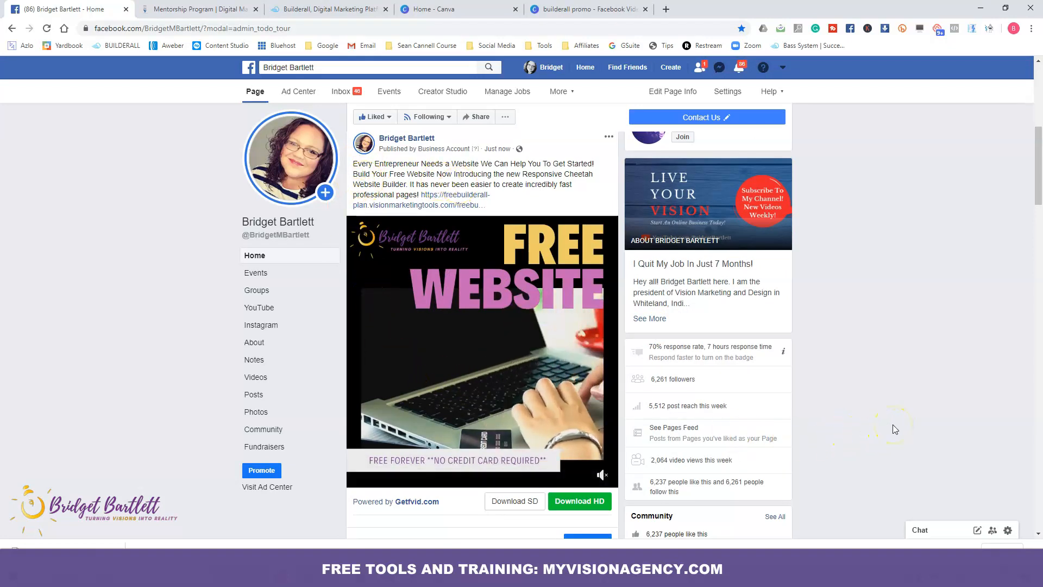
# Switch to the Mentorship Program page and look over its sign-up form and 5 Day Bootcamp contents
pyautogui.click(537, 325)
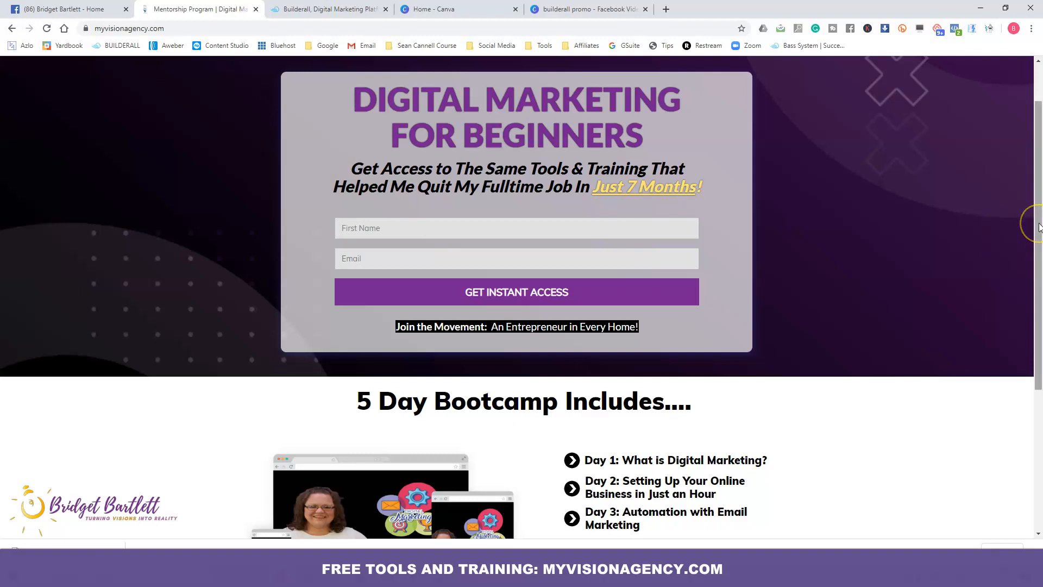
pyautogui.moveTo(1039, 227); pyautogui.dragTo(1041, 302)
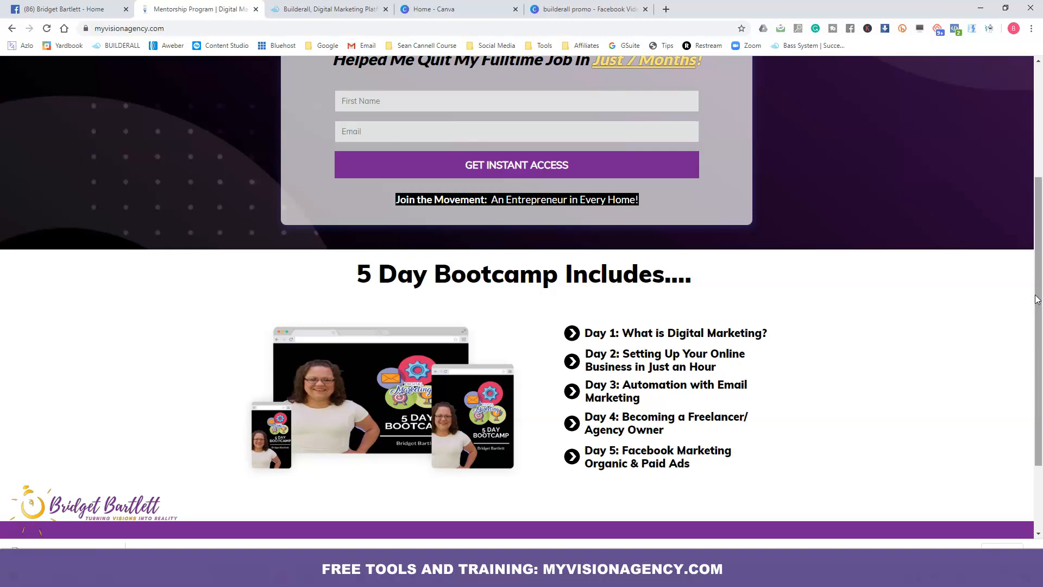
pyautogui.moveTo(1040, 302); pyautogui.dragTo(1040, 283)
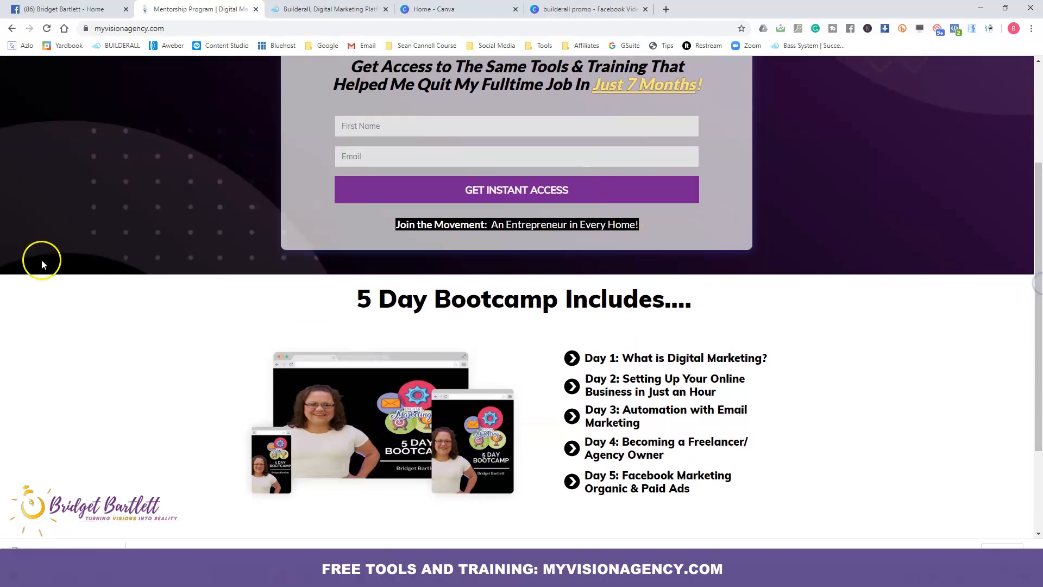